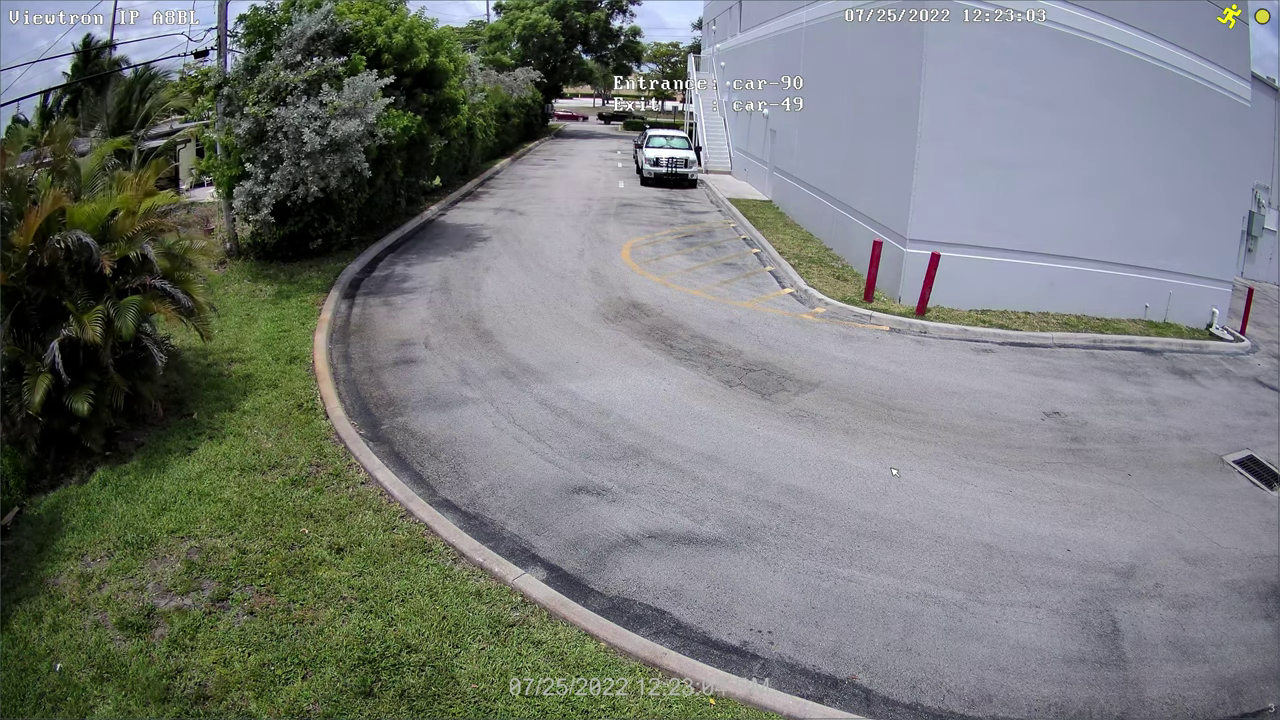
Open Settings > AI/Event > AI Event and select camera Viewtron IP A8BL.
mouse_move(894, 700)
left_click(22, 695)
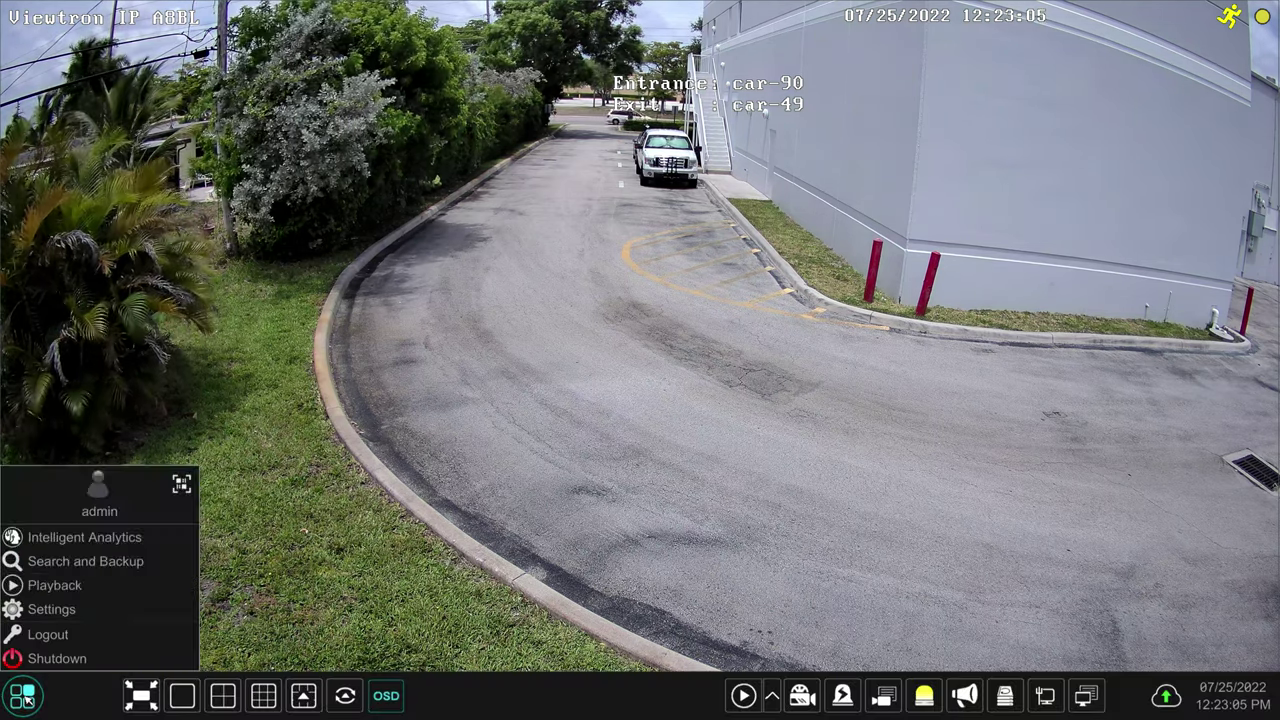
left_click(62, 609)
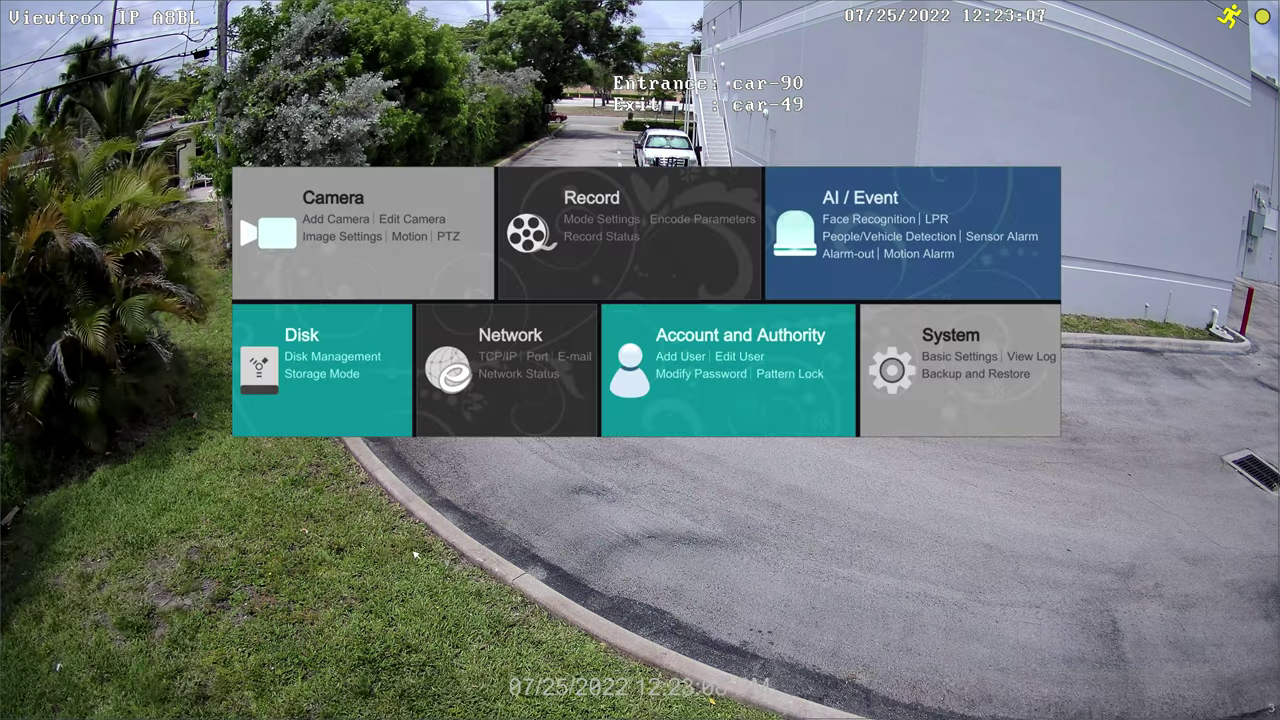
left_click(893, 200)
left_click(781, 212)
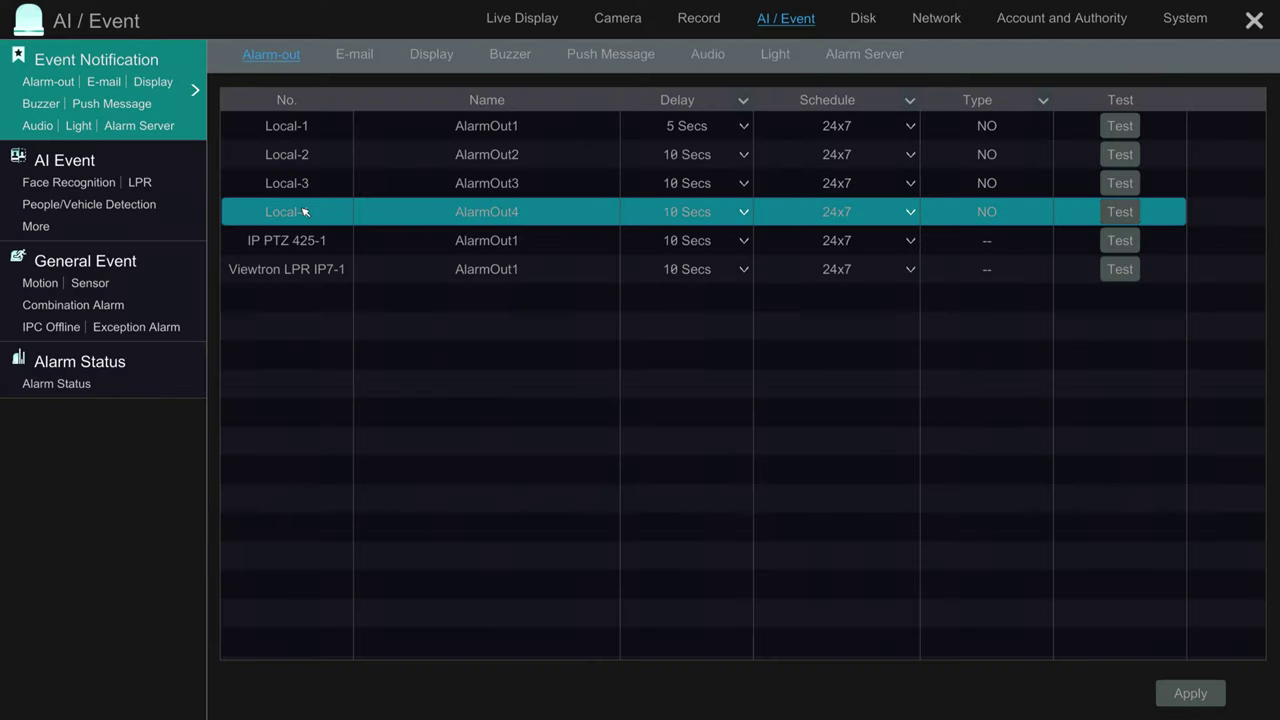
left_click(90, 166)
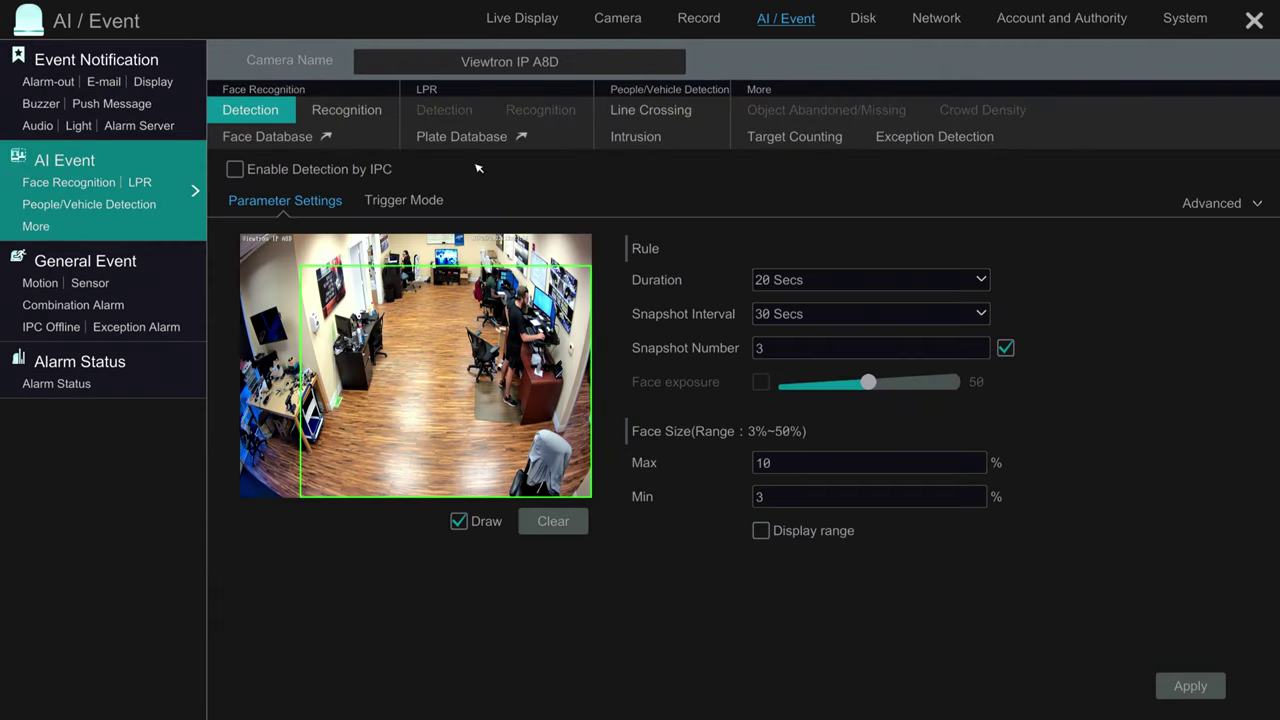
left_click(600, 63)
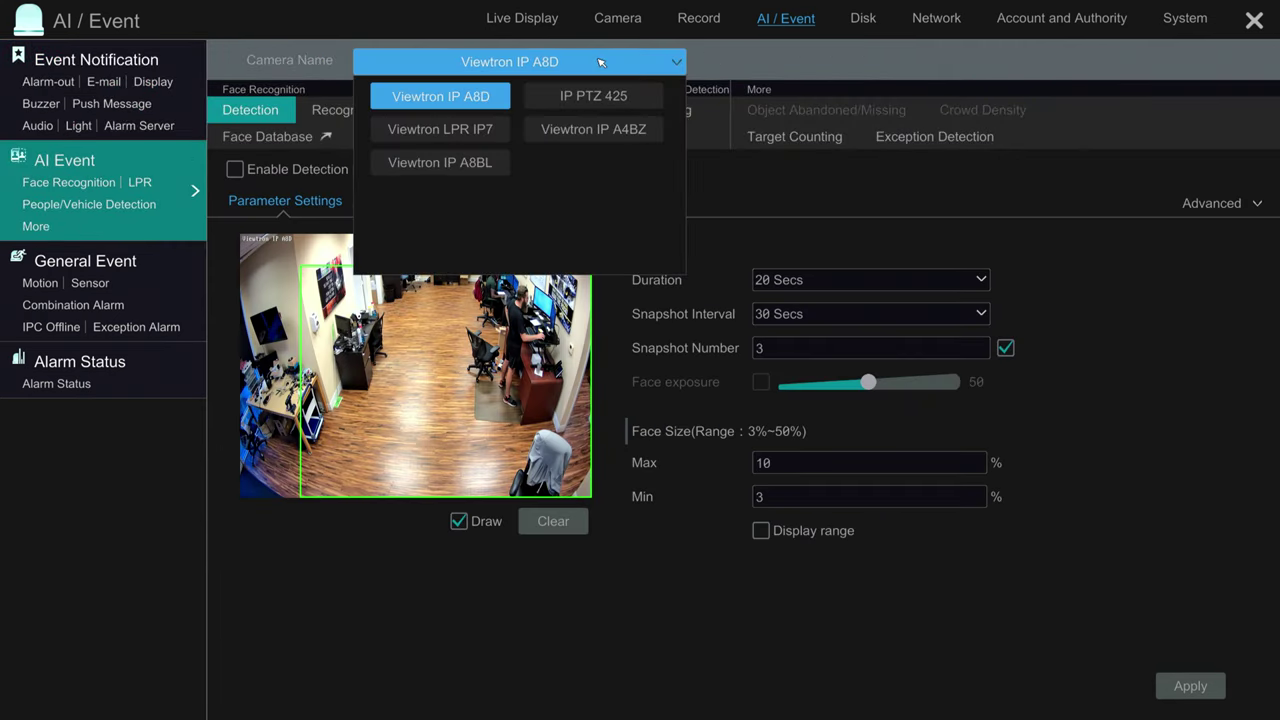
left_click(485, 164)
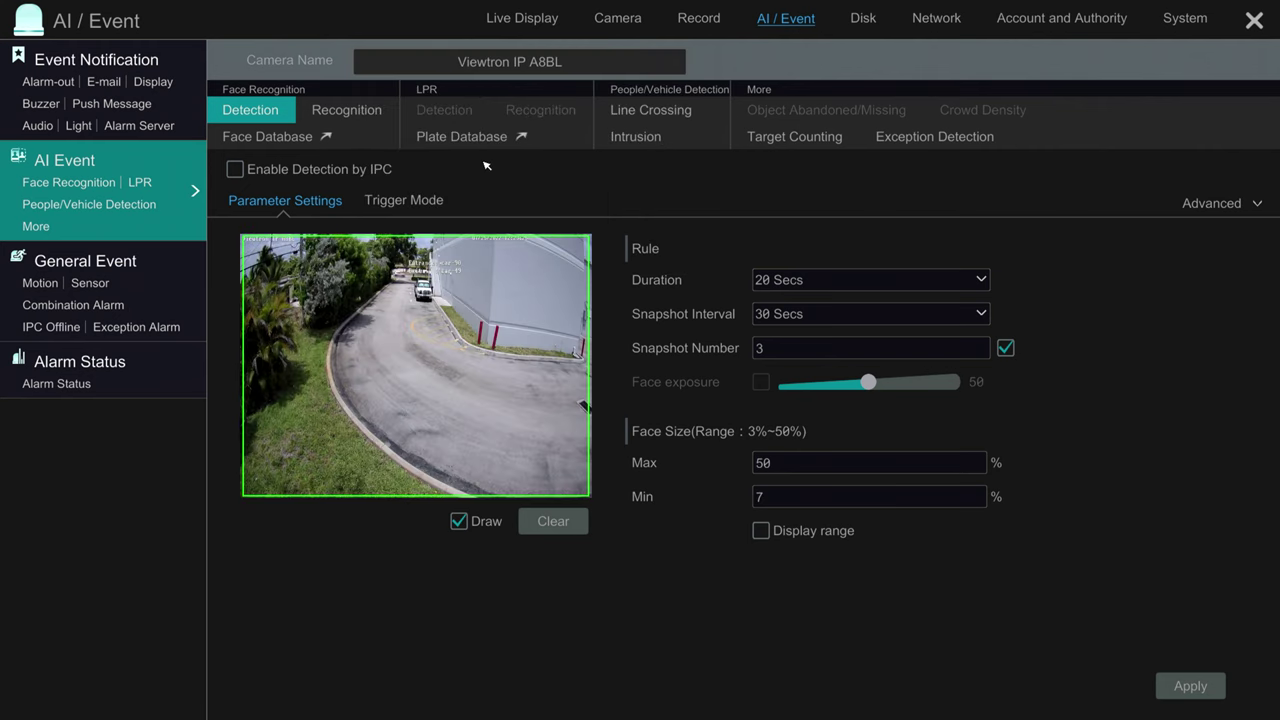
Apply the Target Counting page, then switch the A8BL camera to Intrusion detection.
left_click(812, 138)
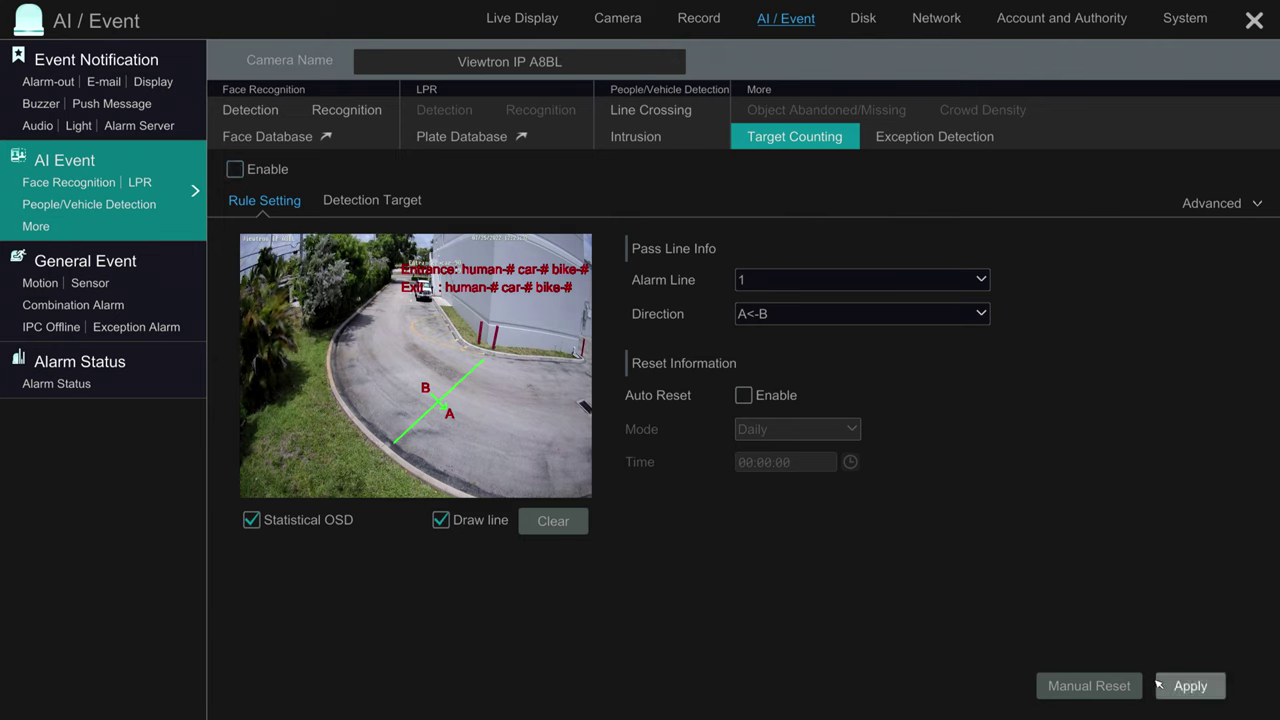
left_click(1189, 686)
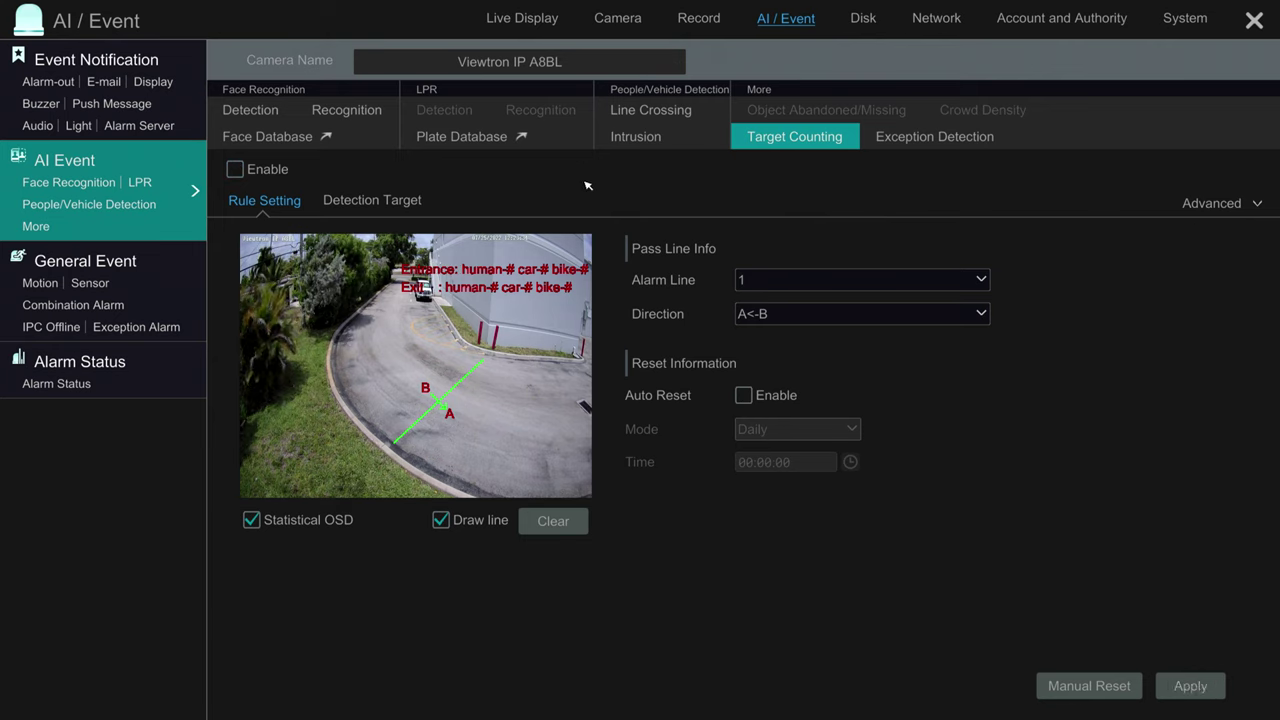
left_click(633, 138)
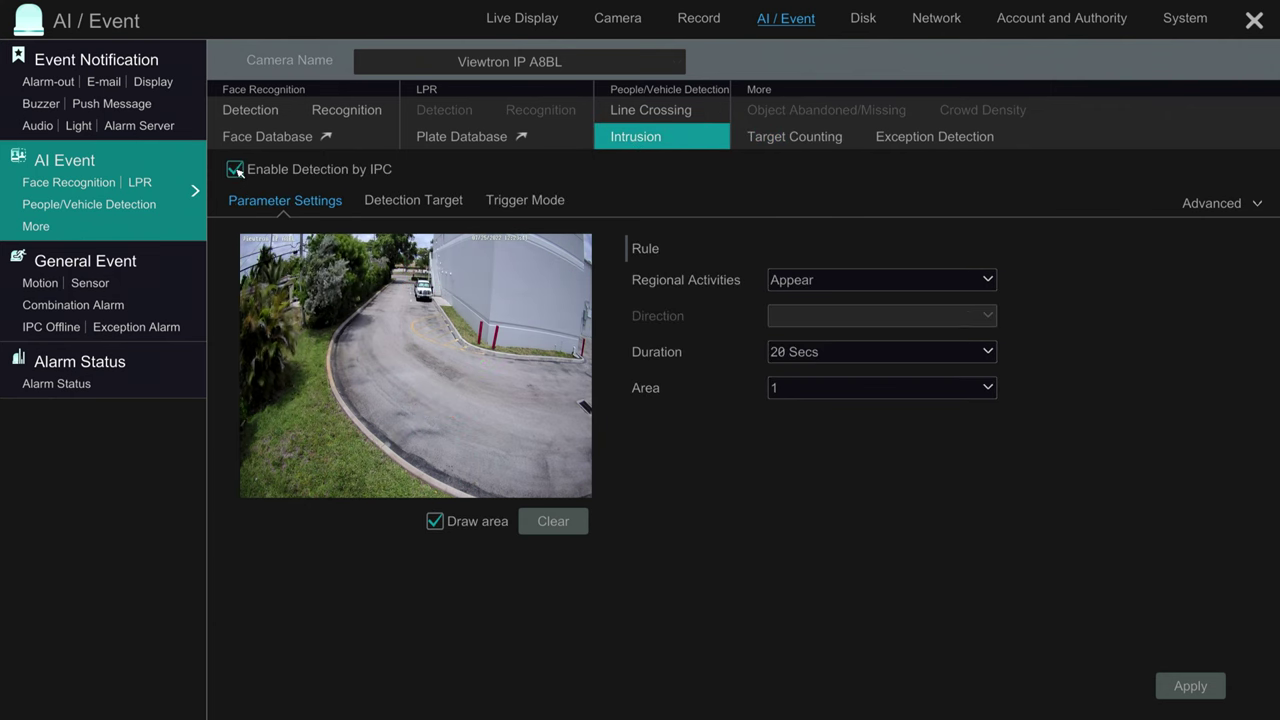
Draw a four-corner intrusion area over the driveway, closing it at the first point.
left_click(510, 365)
left_click(461, 488)
left_click(378, 433)
left_click(470, 353)
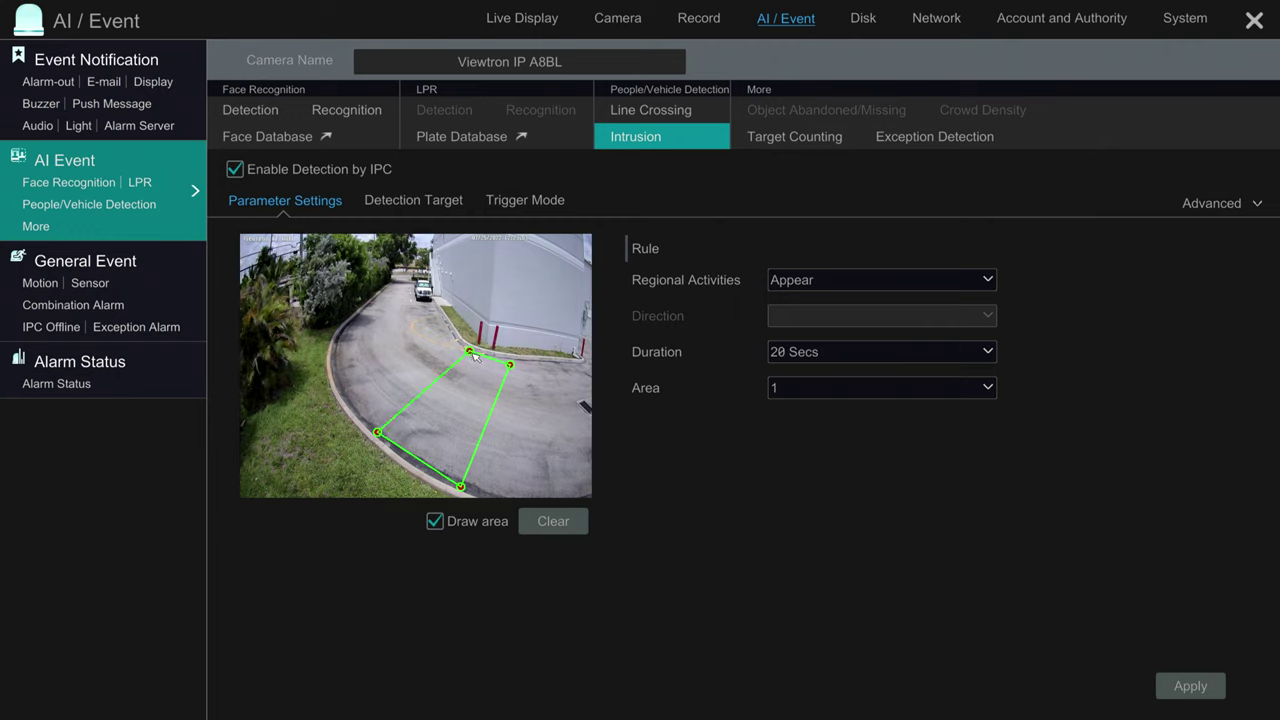
Uncheck Human and Non-motor Vehicle so only motor vehicles are detected.
left_click(420, 200)
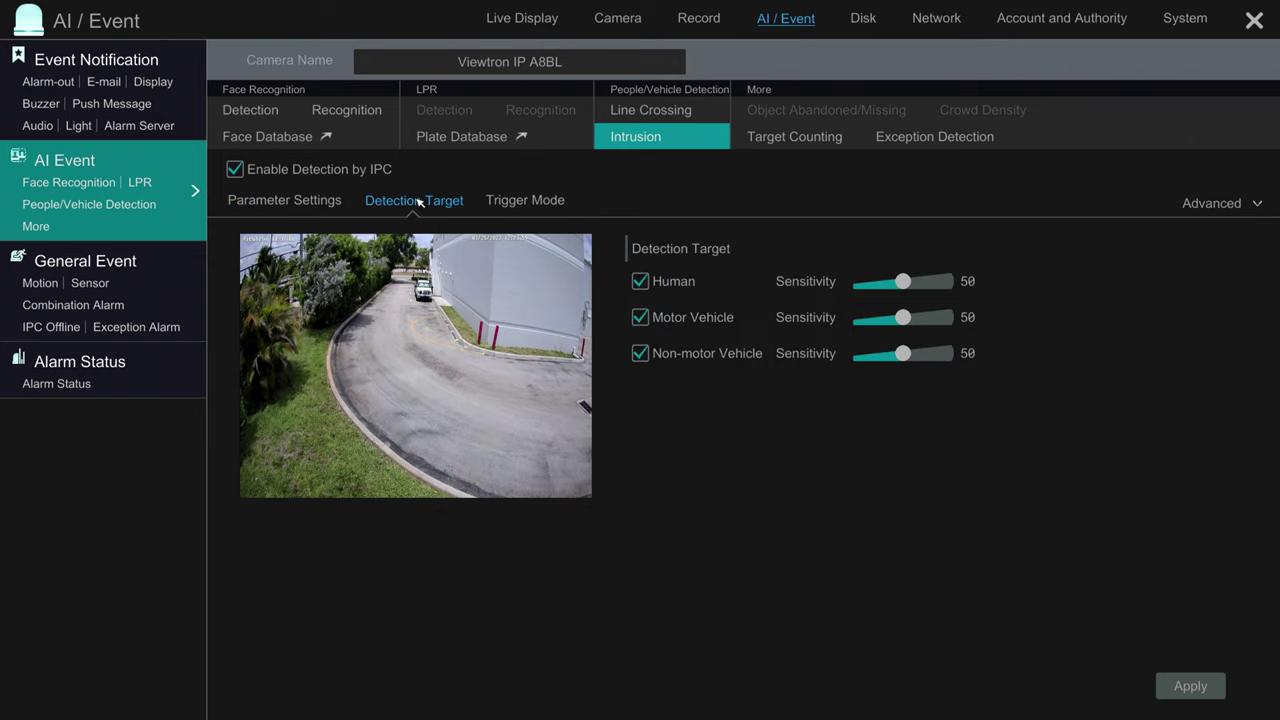
left_click(641, 283)
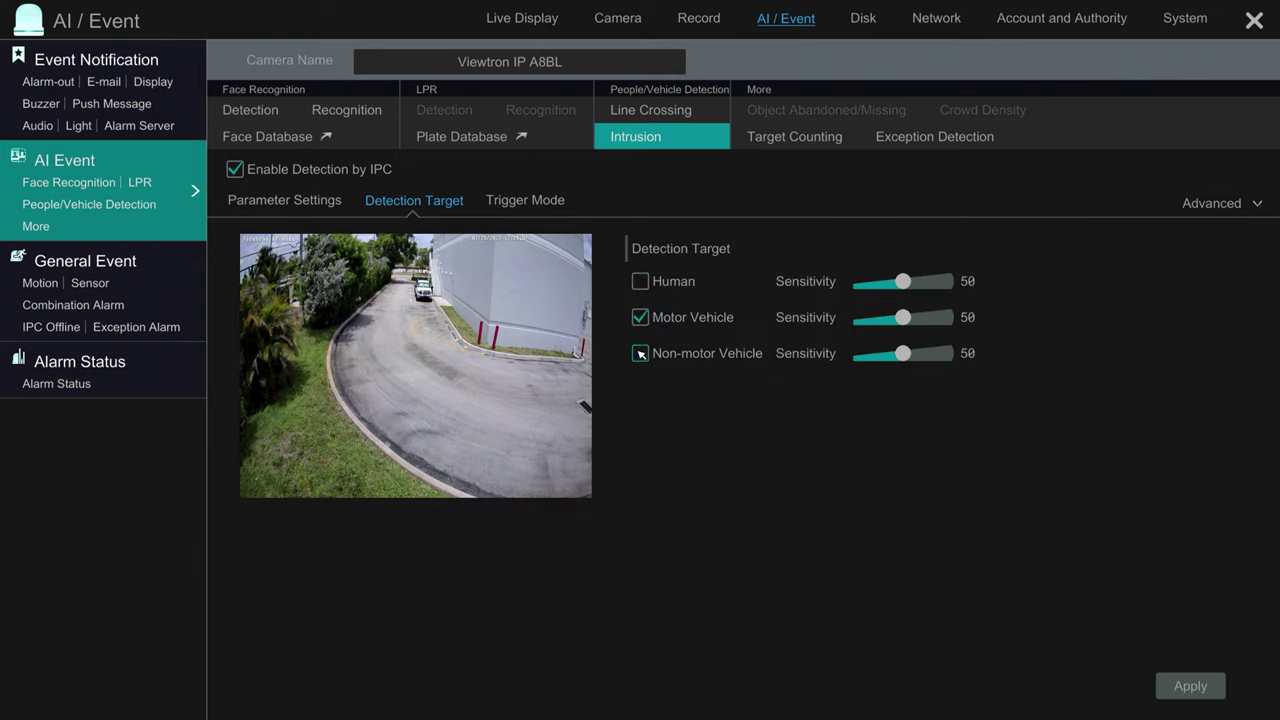
left_click(641, 354)
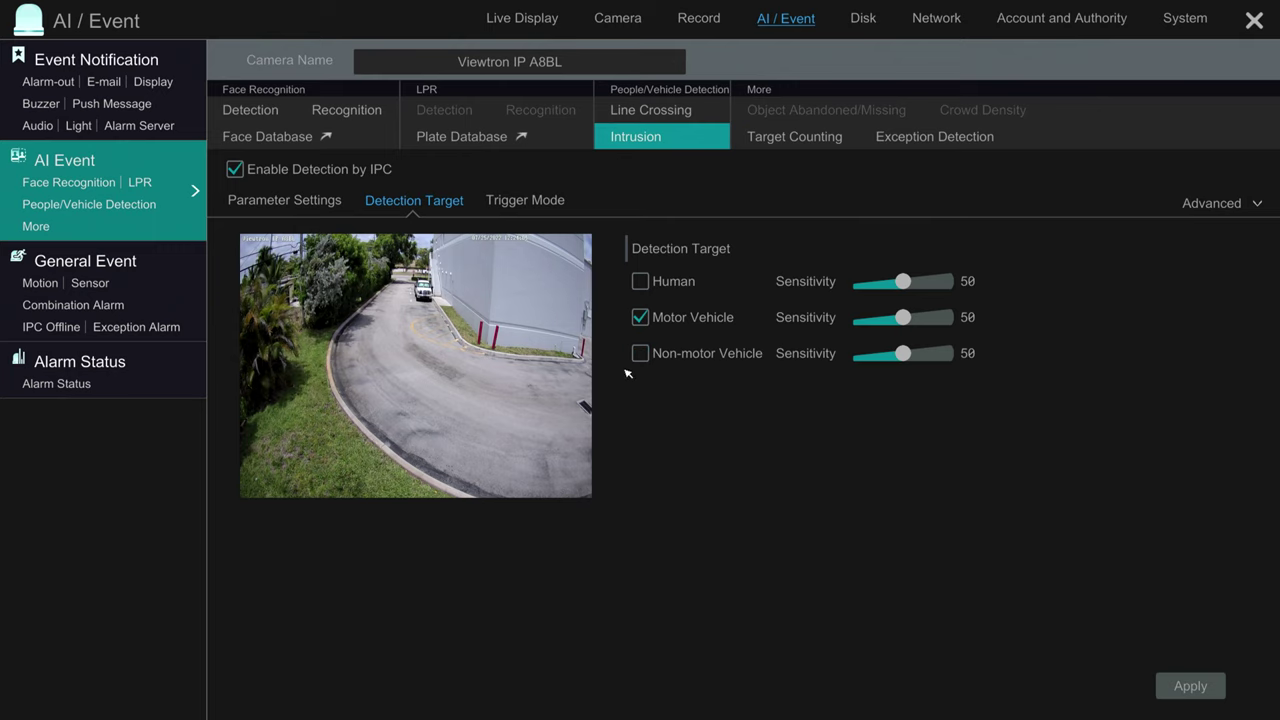
Enable Snapshot as the intrusion trigger action, apply, and close AI Event settings.
left_click(532, 201)
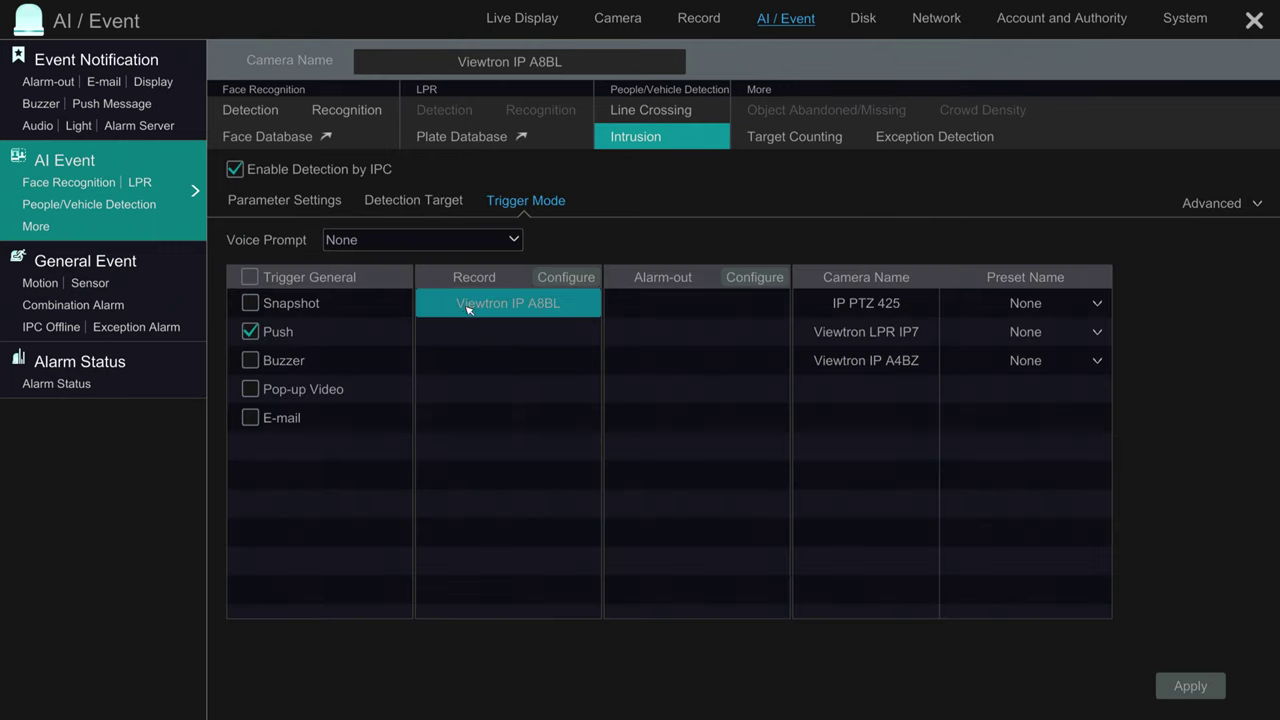
left_click(251, 303)
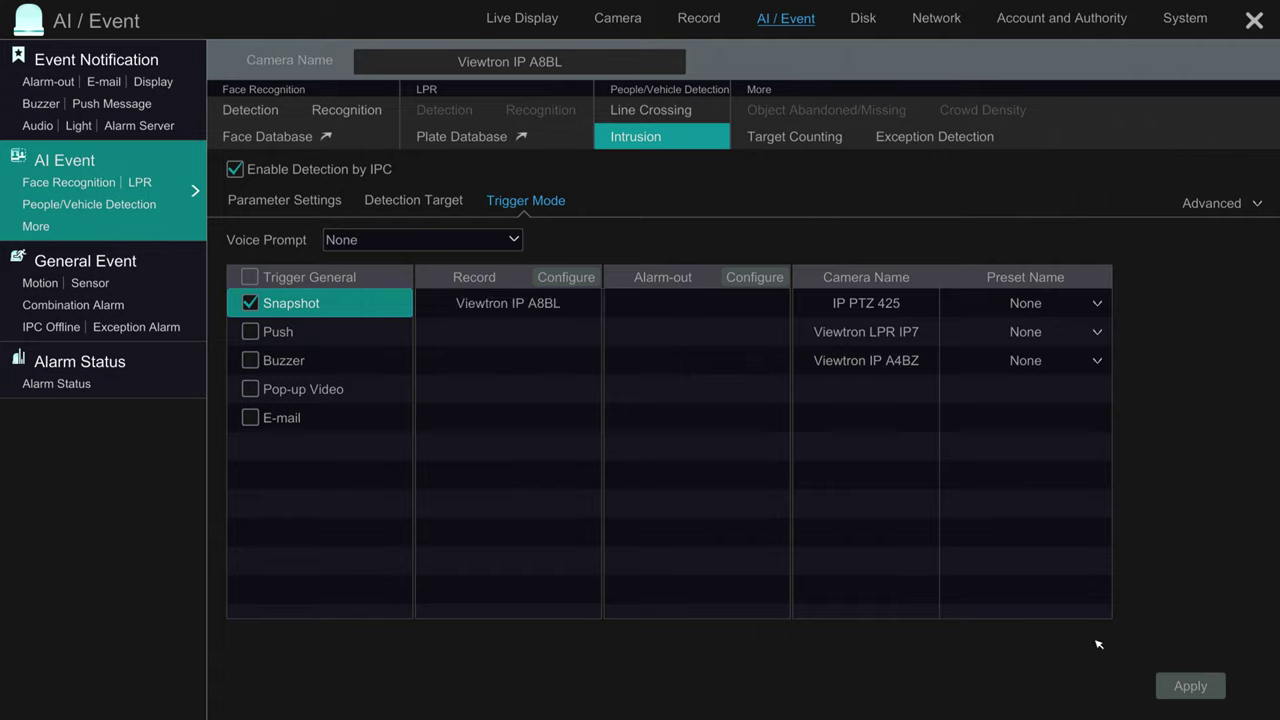
left_click(1198, 681)
left_click(1254, 20)
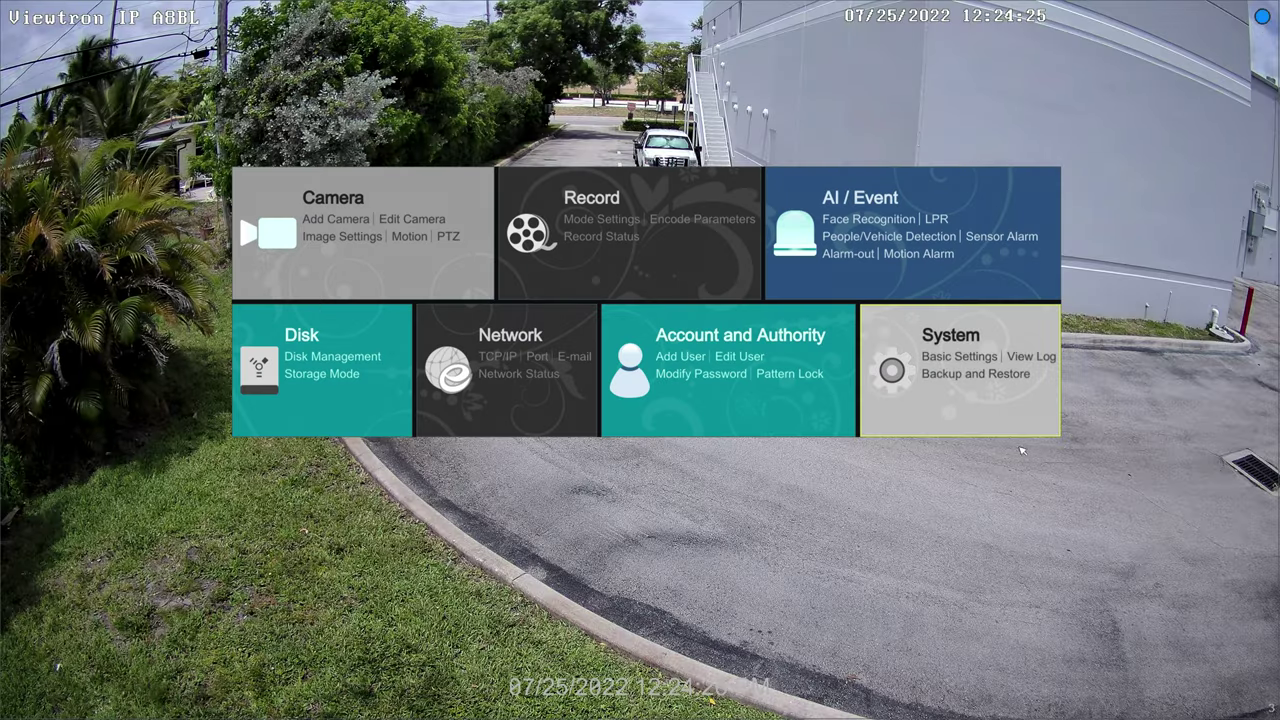
Close the main menu and show the live Target Detection panel with two vehicle intrusions.
left_click(797, 580)
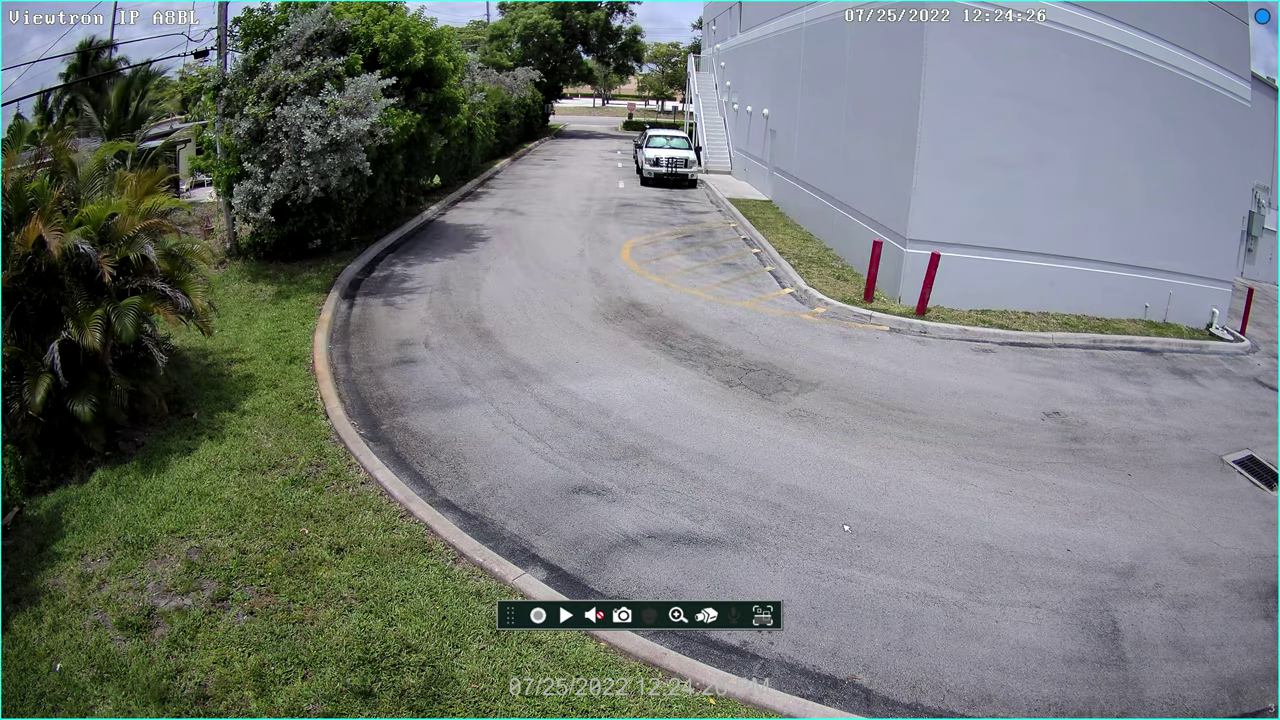
left_click(764, 619)
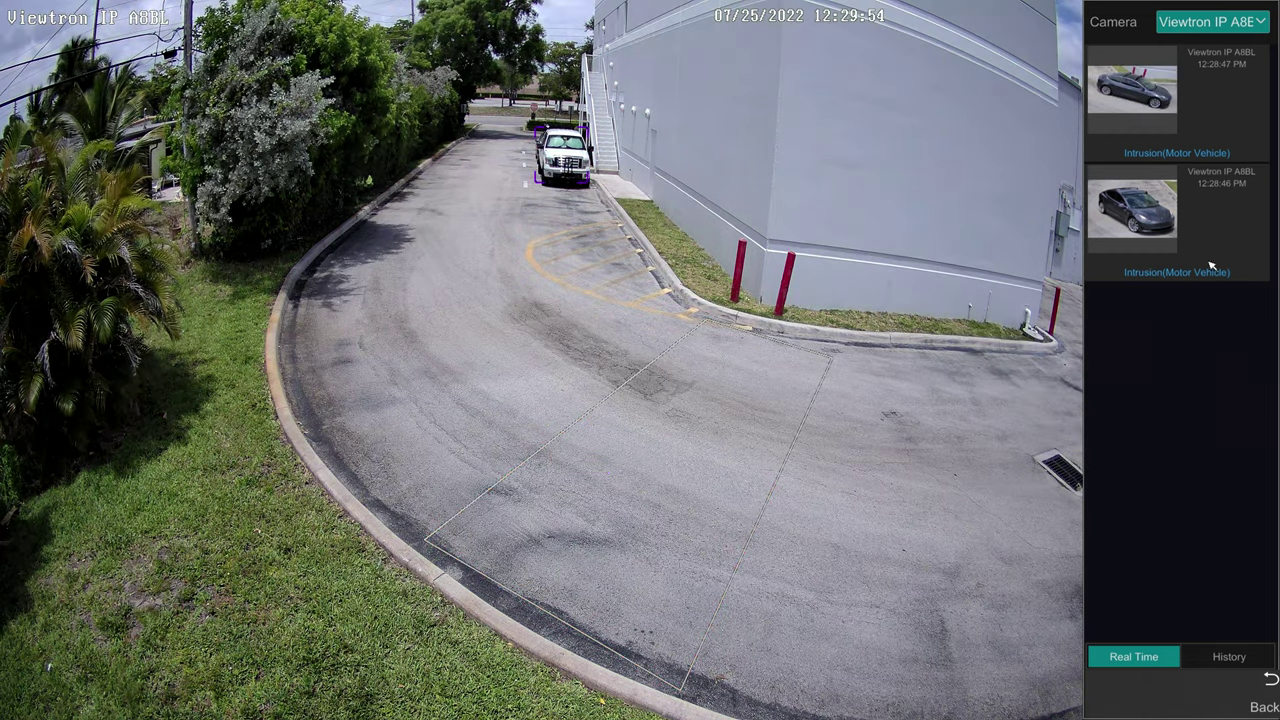
mouse_move(1176, 216)
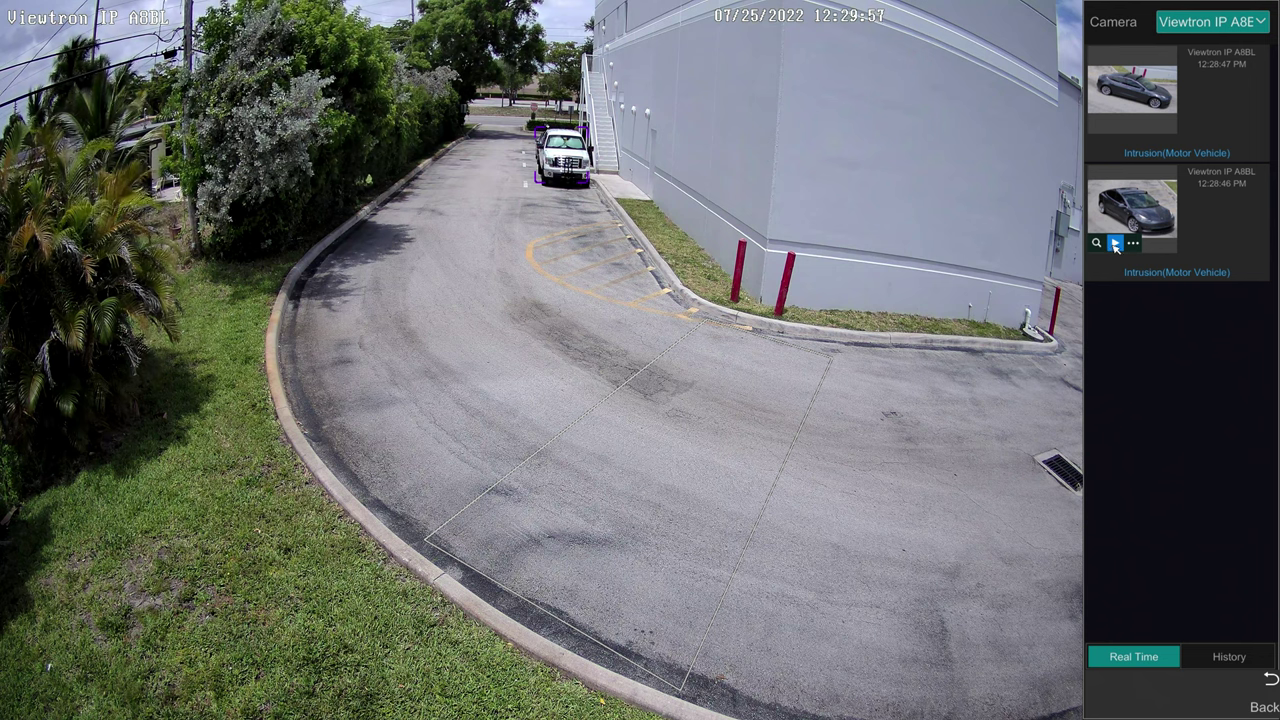
Replay the car intrusion clip, pausing on the car at 12:28:47, then exit to live view.
left_click(1116, 244)
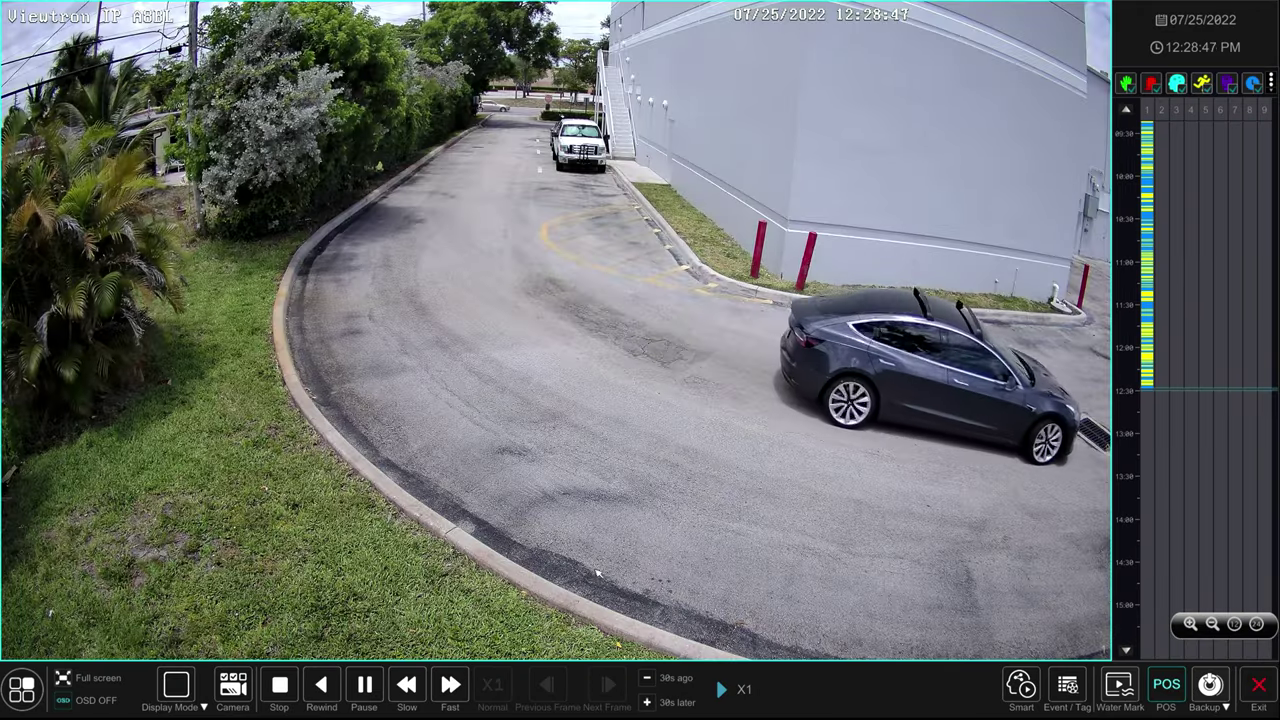
left_click(366, 690)
left_click(322, 686)
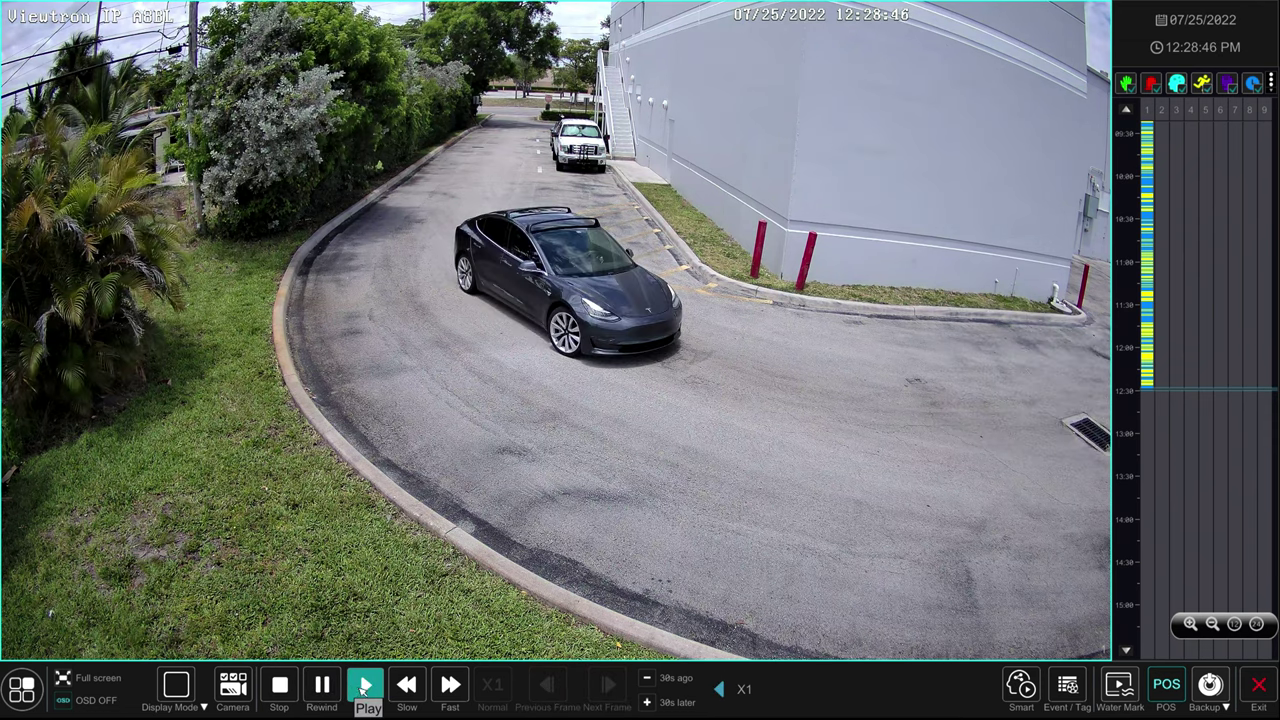
left_click(365, 685)
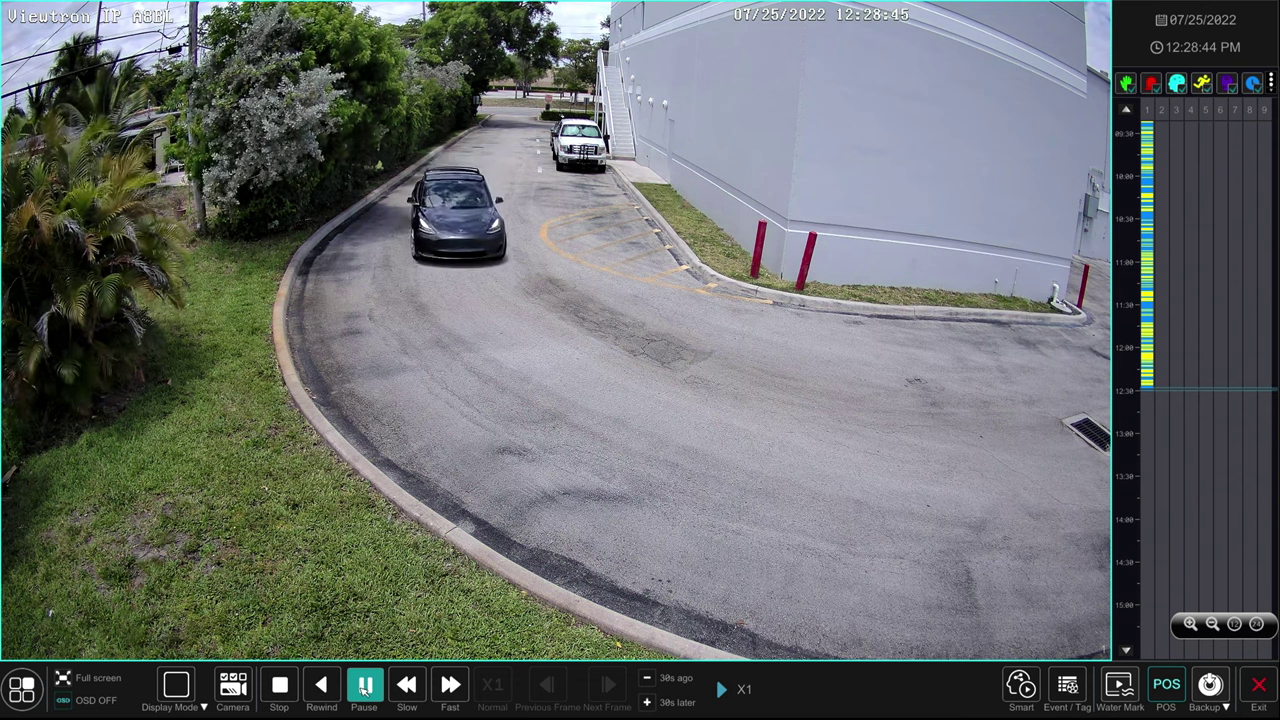
left_click(364, 686)
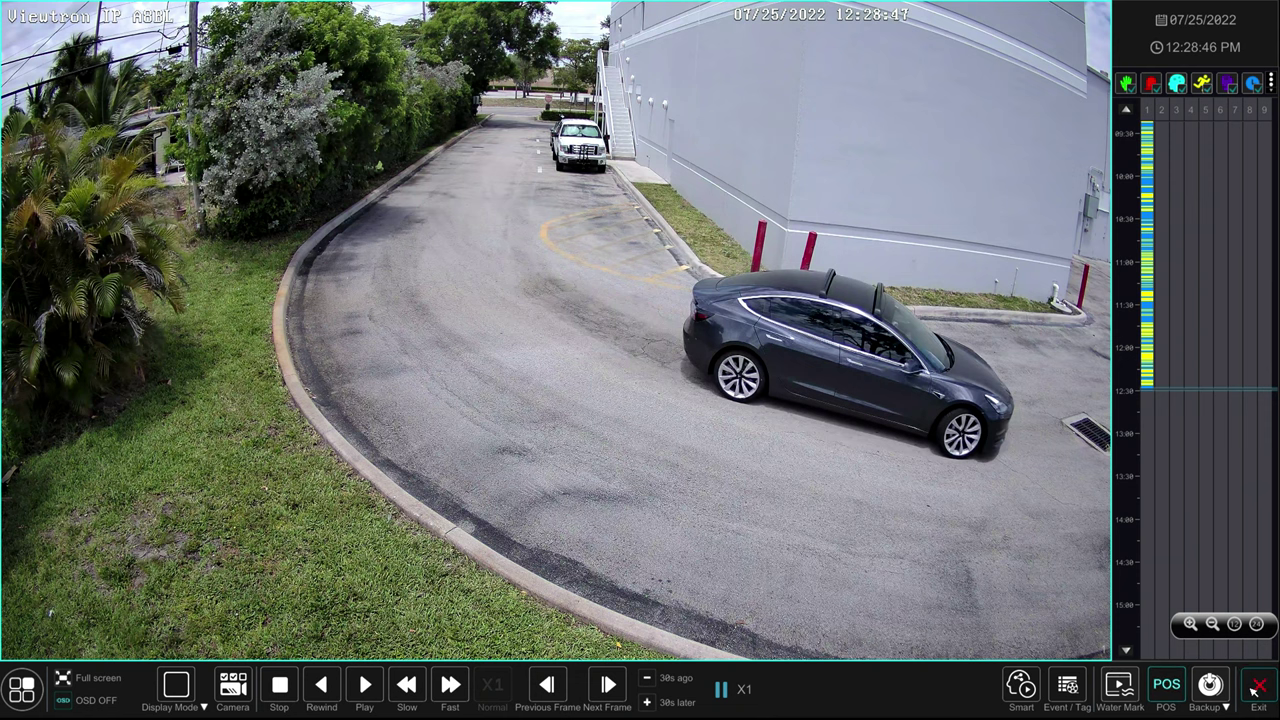
left_click(1255, 688)
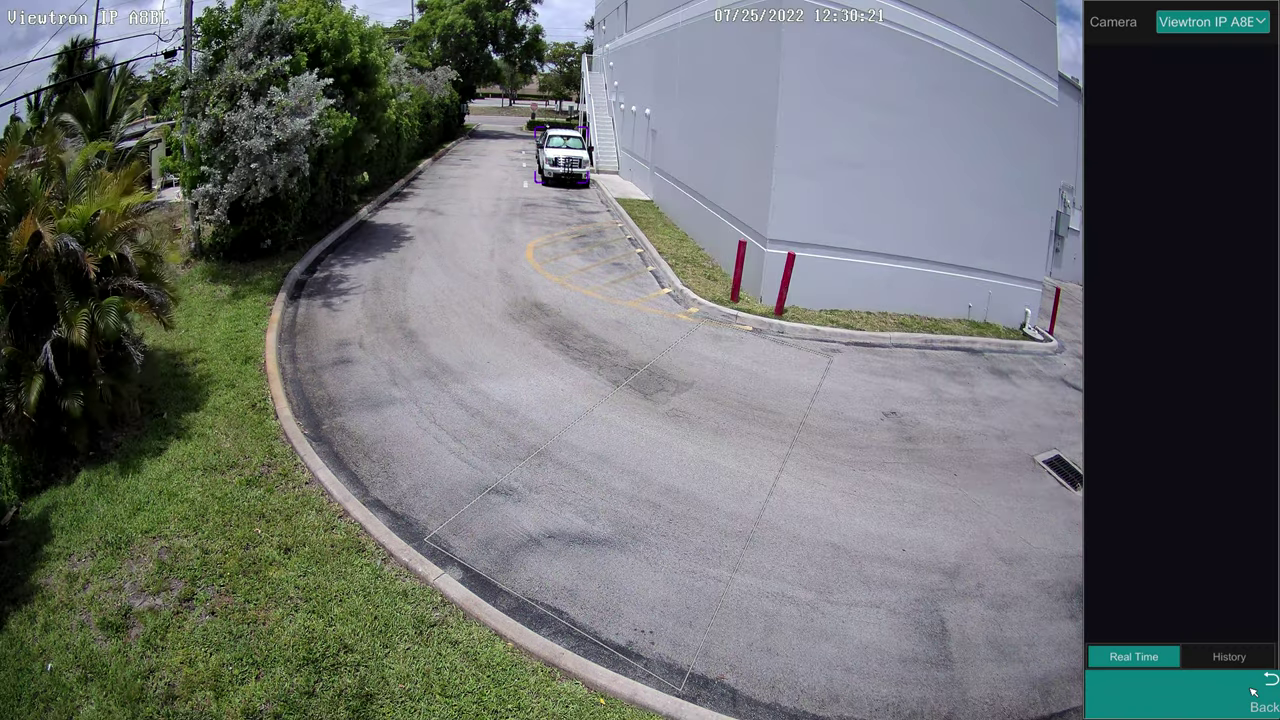
Open Intelligent Analytics vehicle search and filter by camera Viewtron IP A8BL.
left_click(1253, 690)
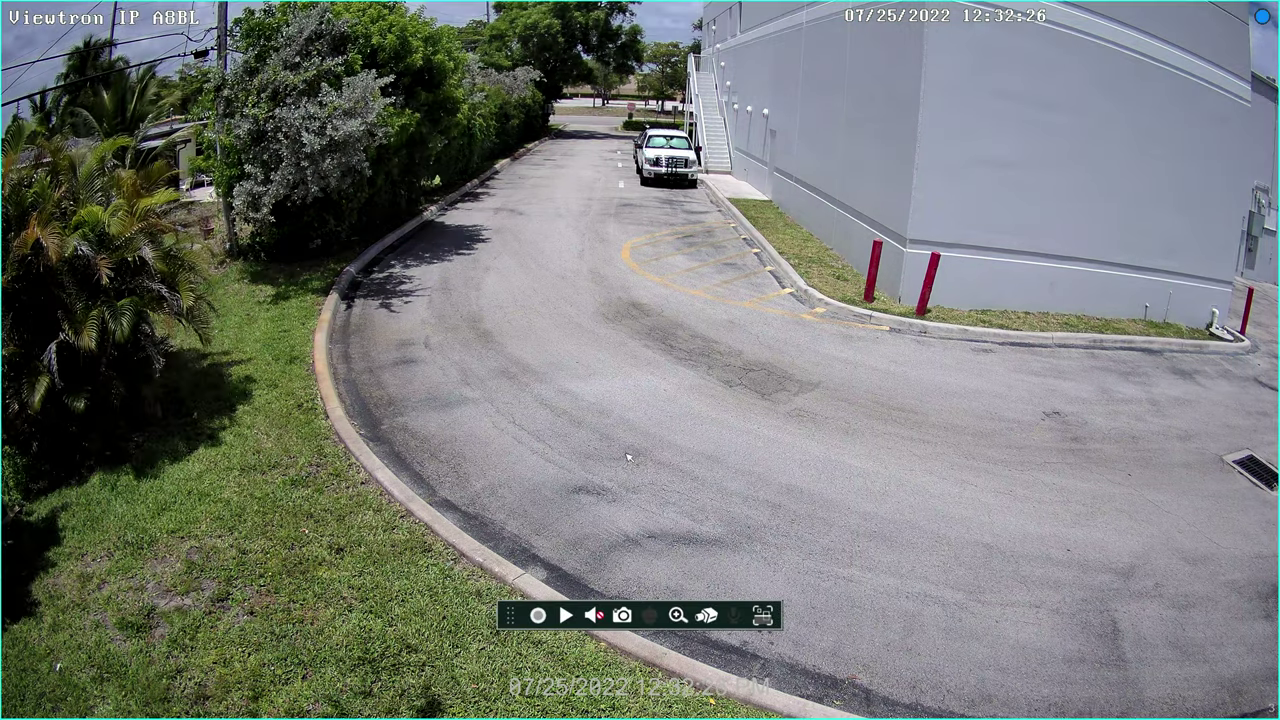
left_click(22, 696)
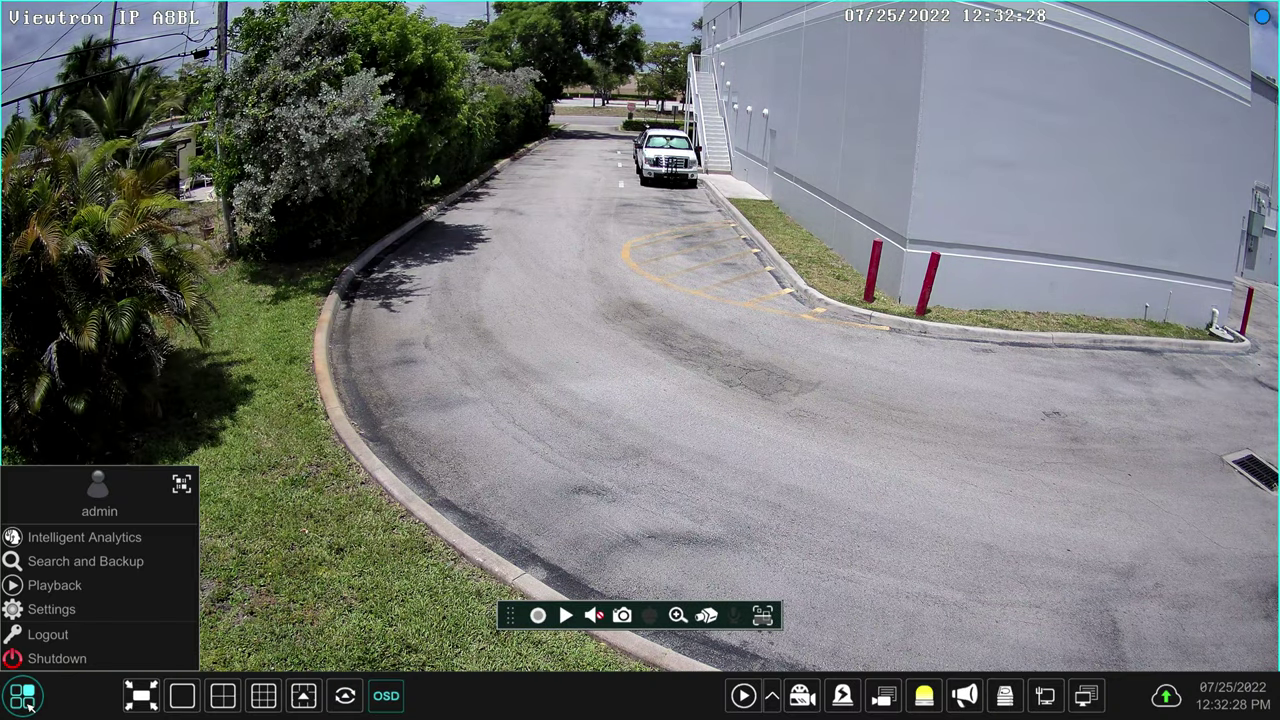
left_click(112, 538)
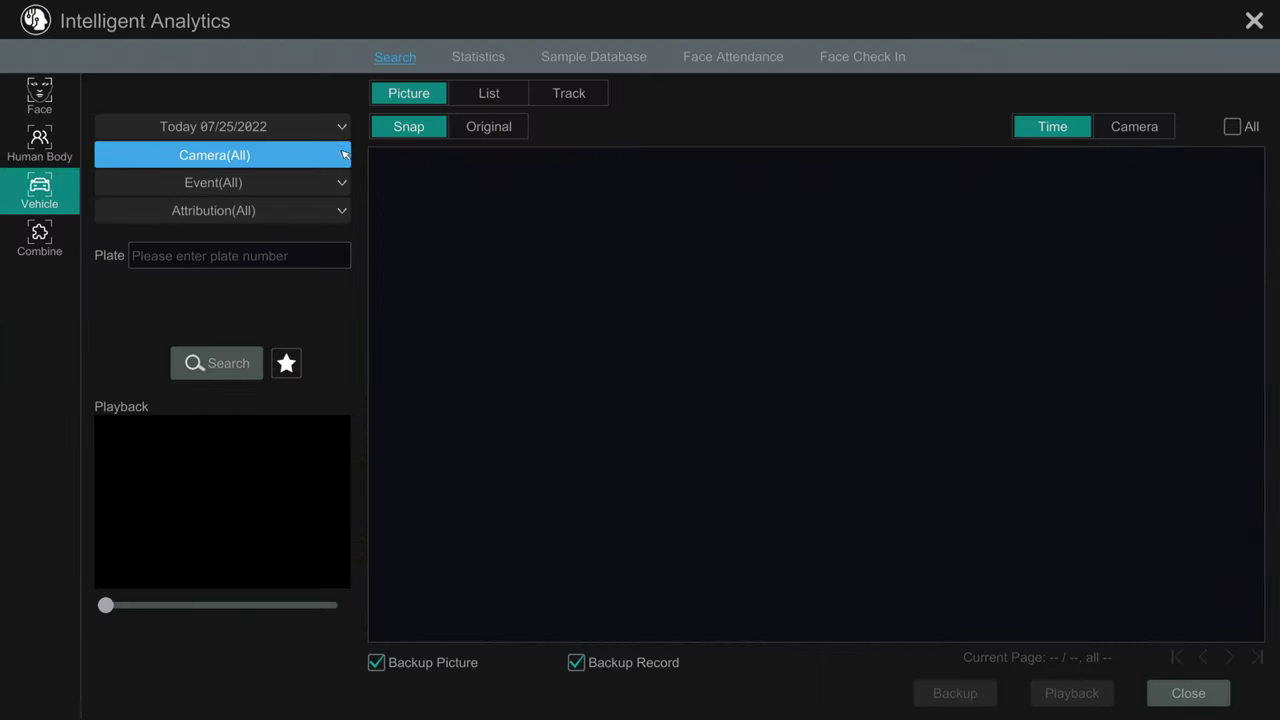
left_click(346, 160)
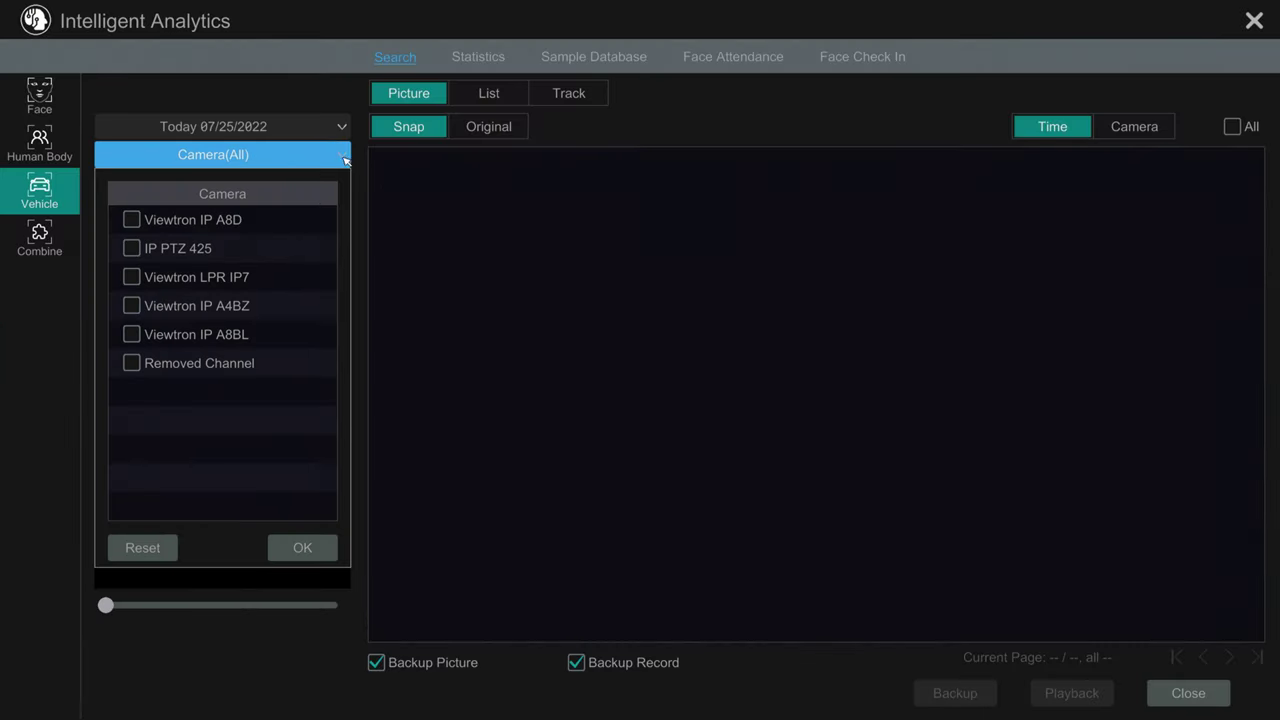
left_click(204, 344)
left_click(284, 549)
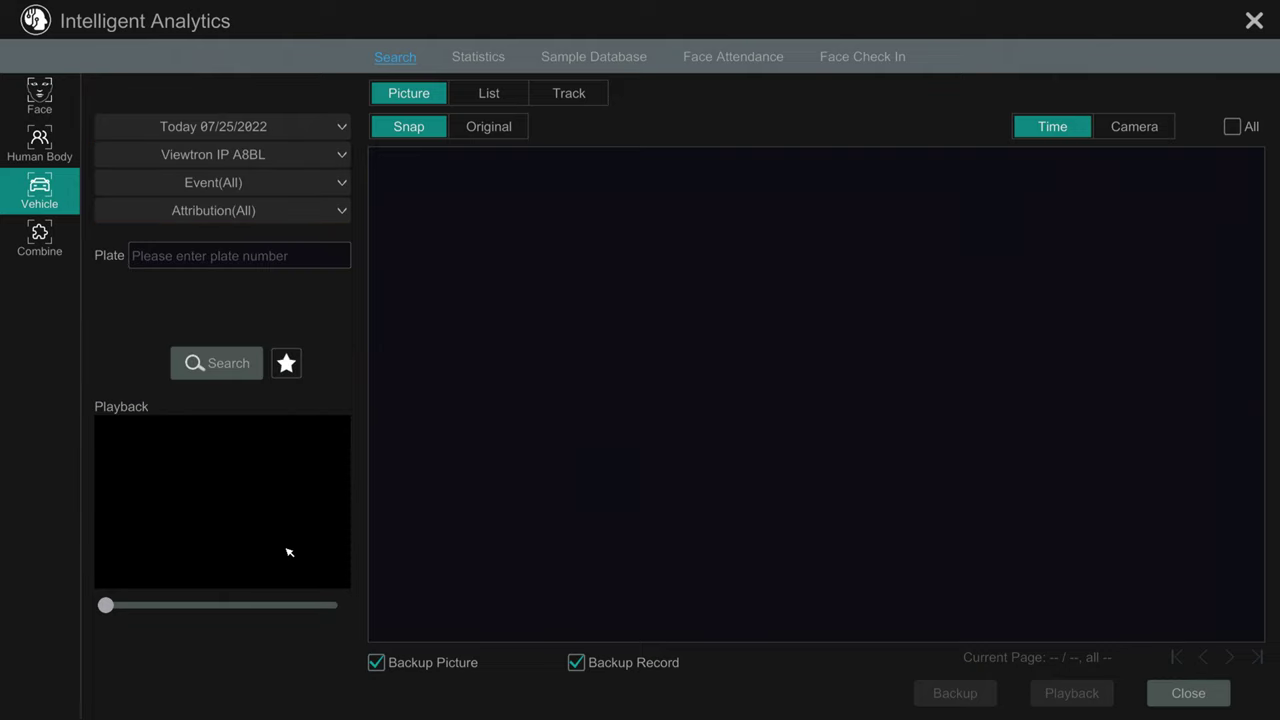
Filter to Intrusion events with Motor Vehicle attribution and run the search.
left_click(310, 183)
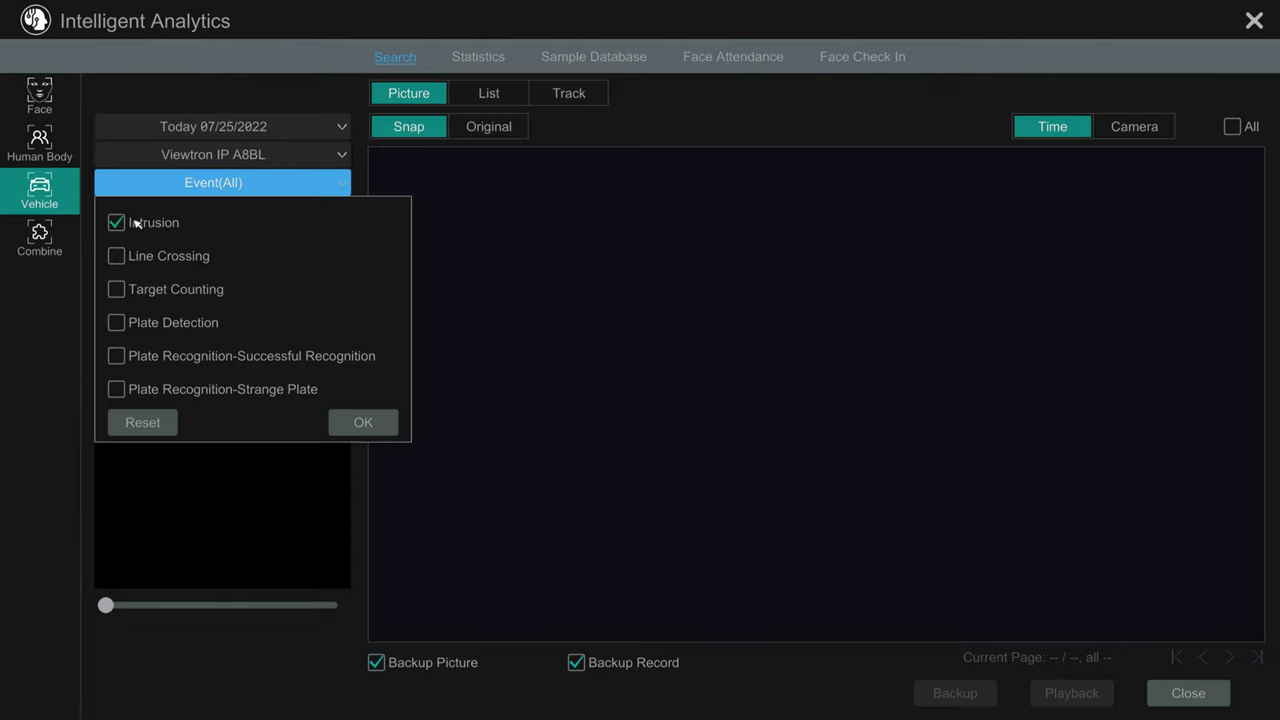
left_click(347, 423)
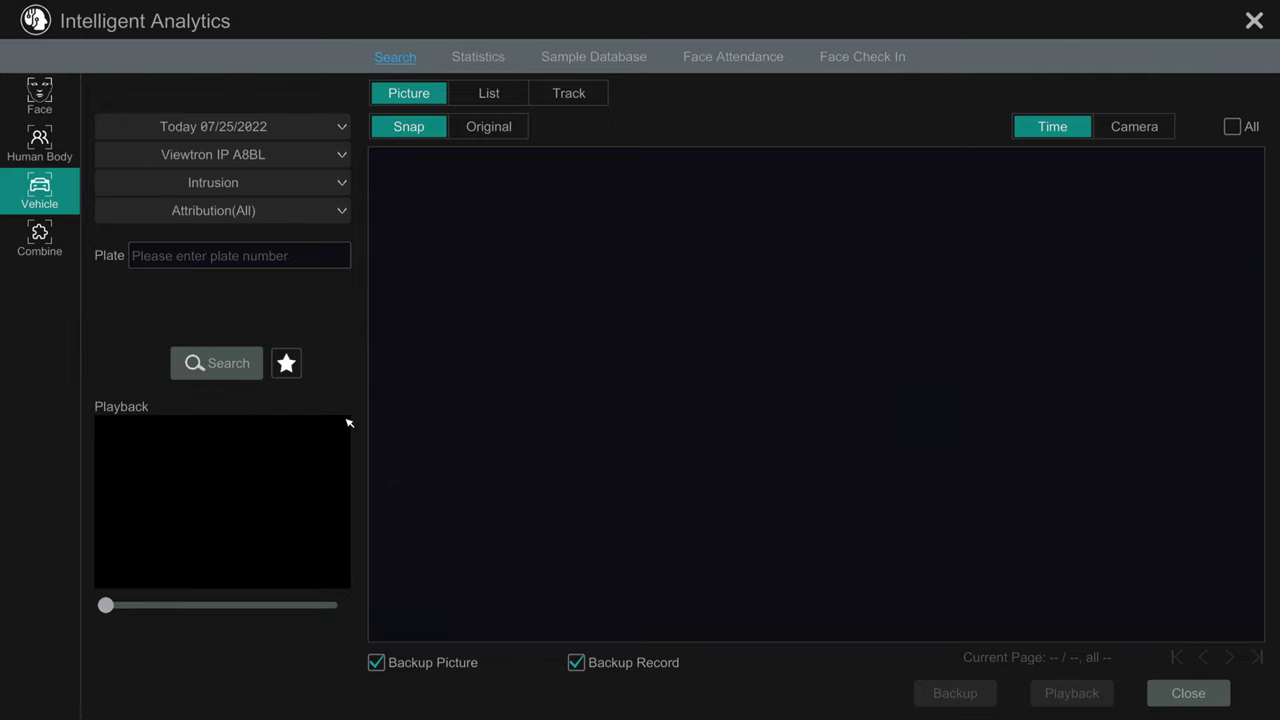
left_click(305, 214)
left_click(231, 295)
left_click(303, 351)
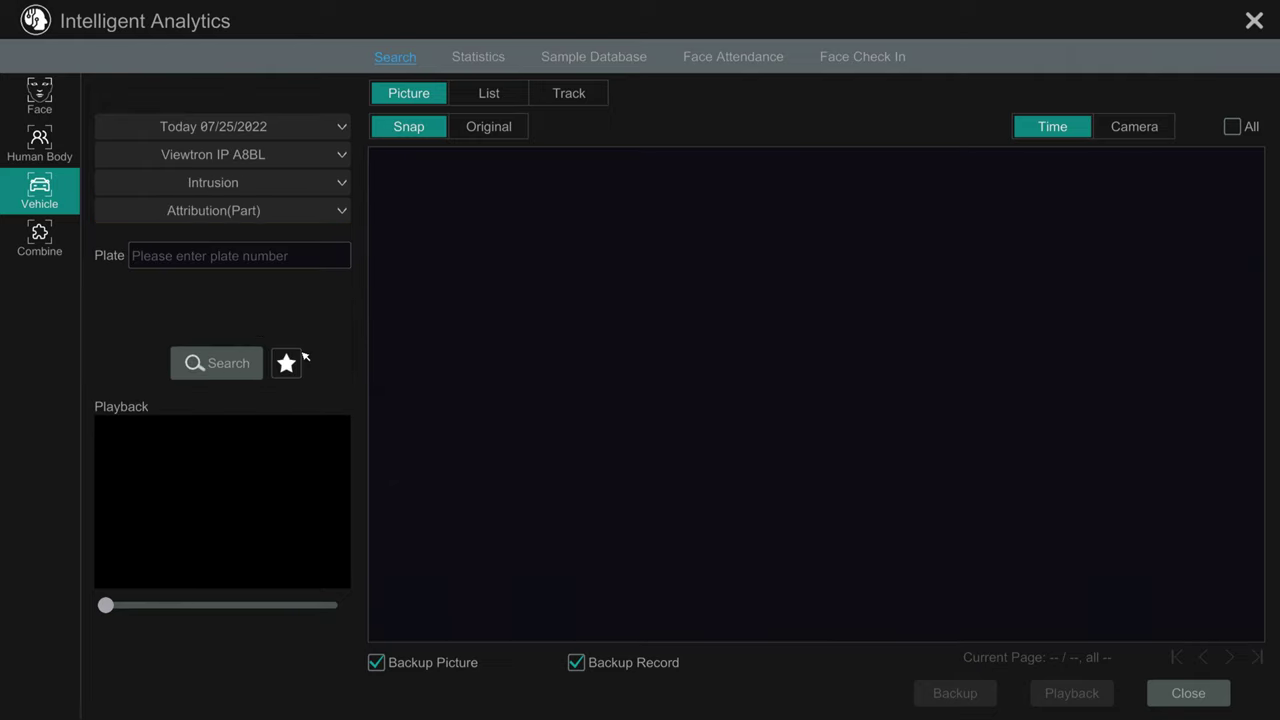
left_click(240, 364)
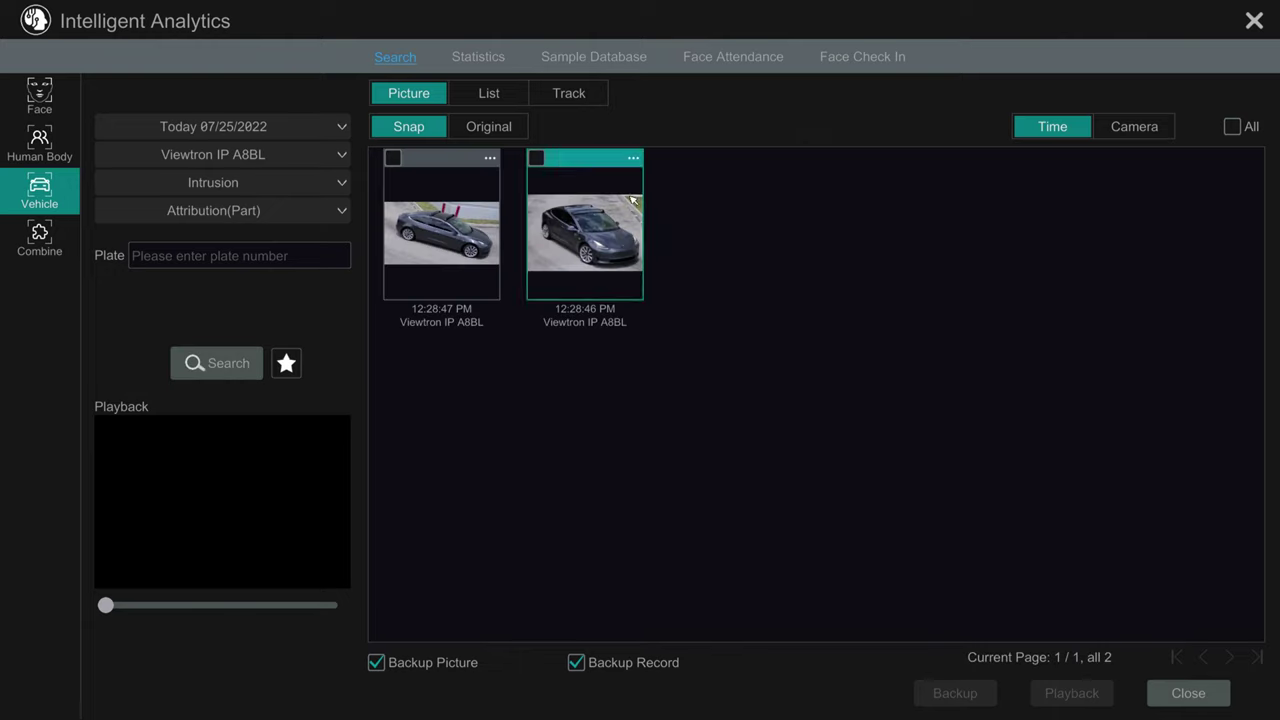
Play the 12:28:46 car snapshot's clip full screen, then exit back to live view.
left_click(536, 158)
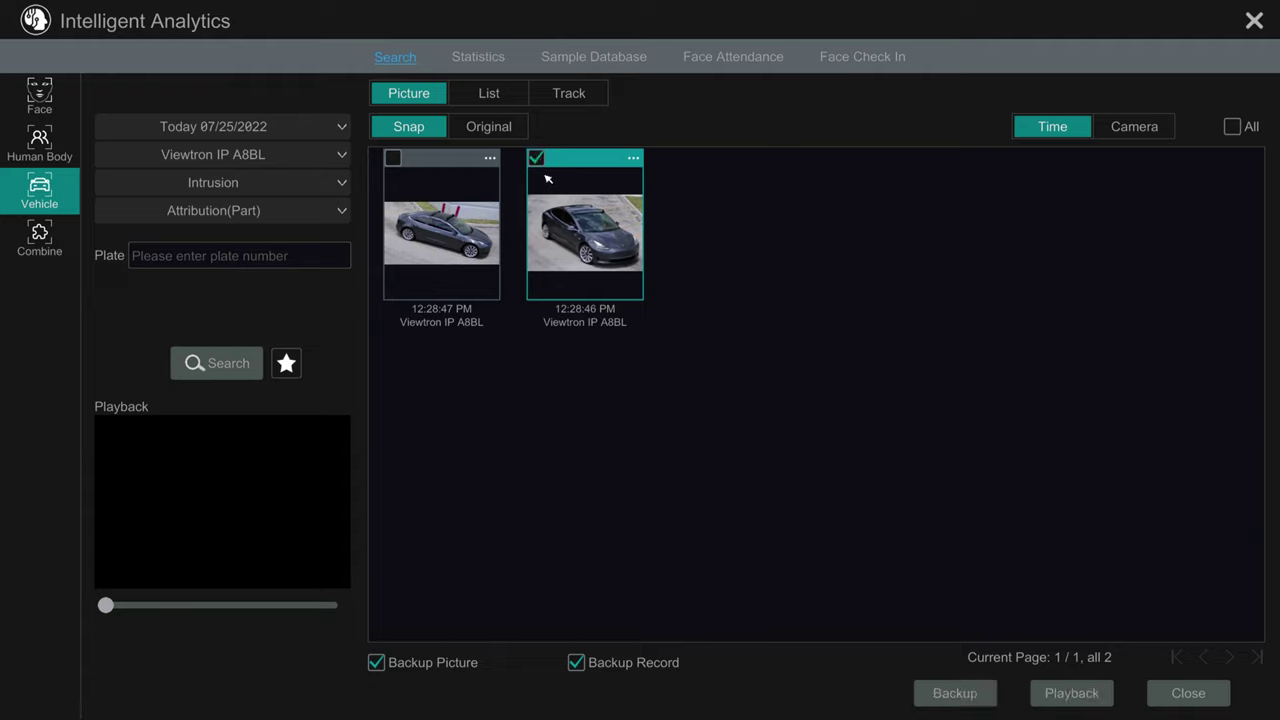
left_click(566, 217)
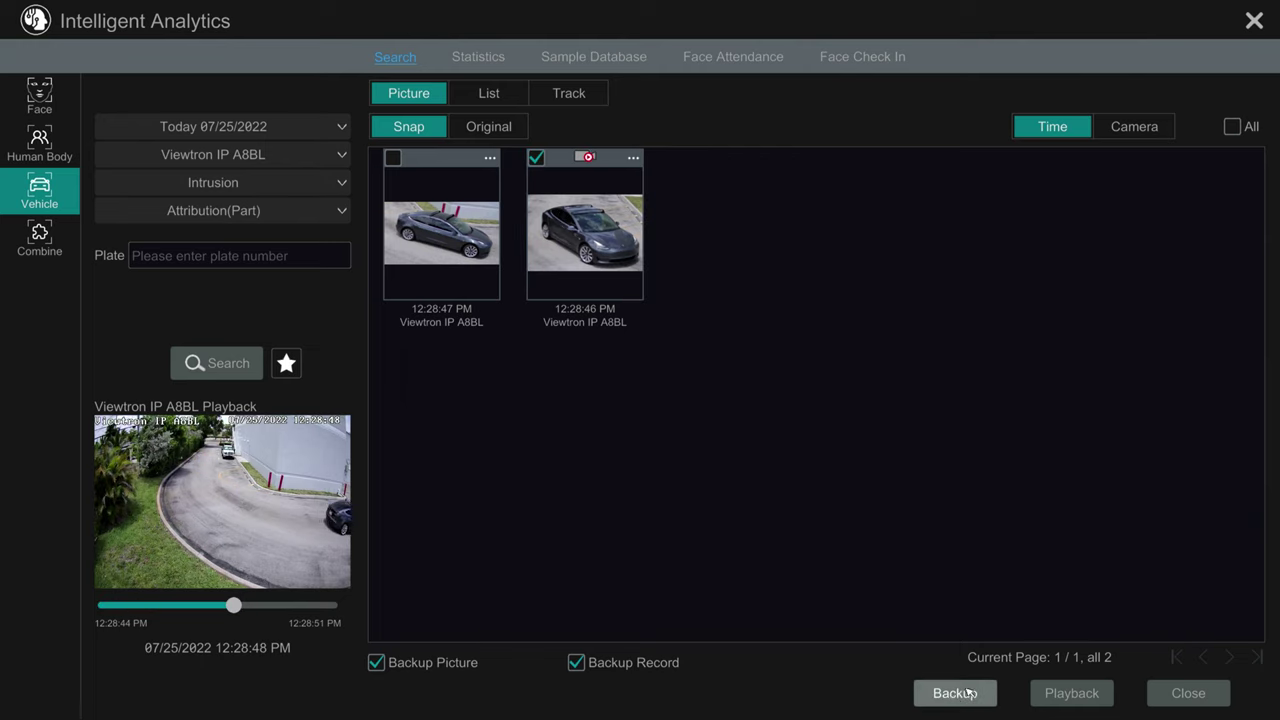
left_click(1050, 690)
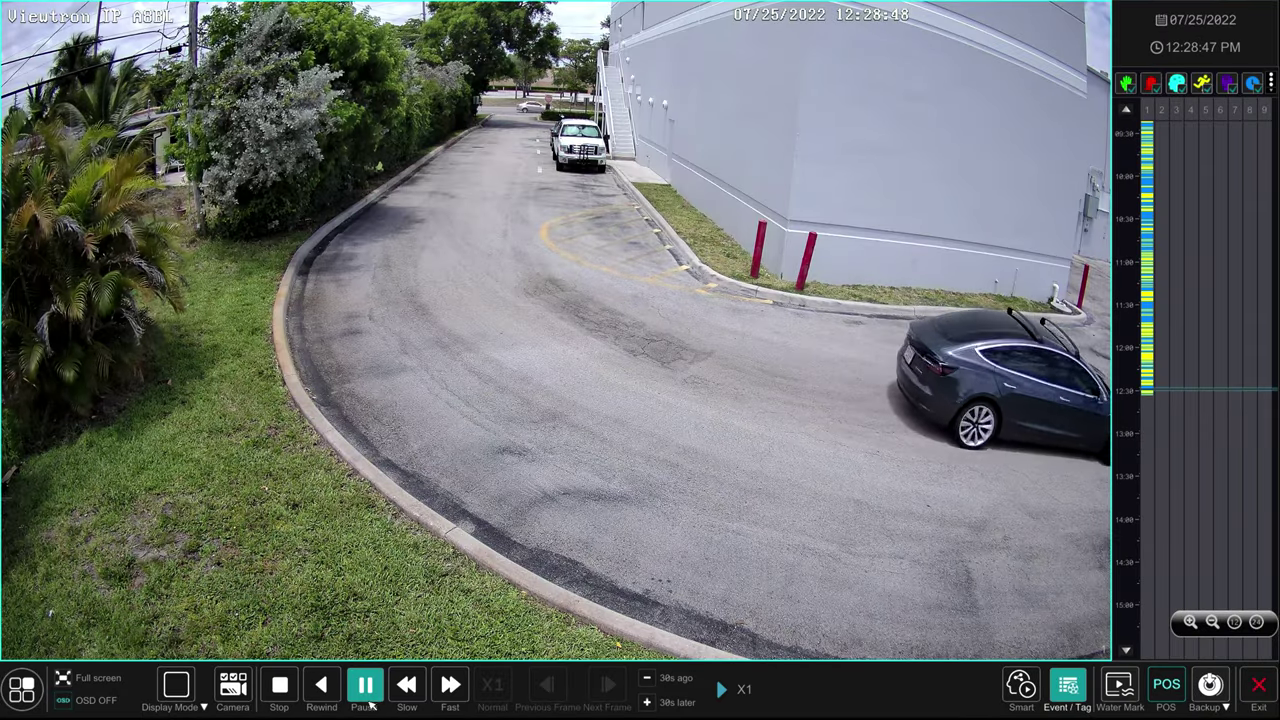
left_click(367, 685)
left_click(322, 685)
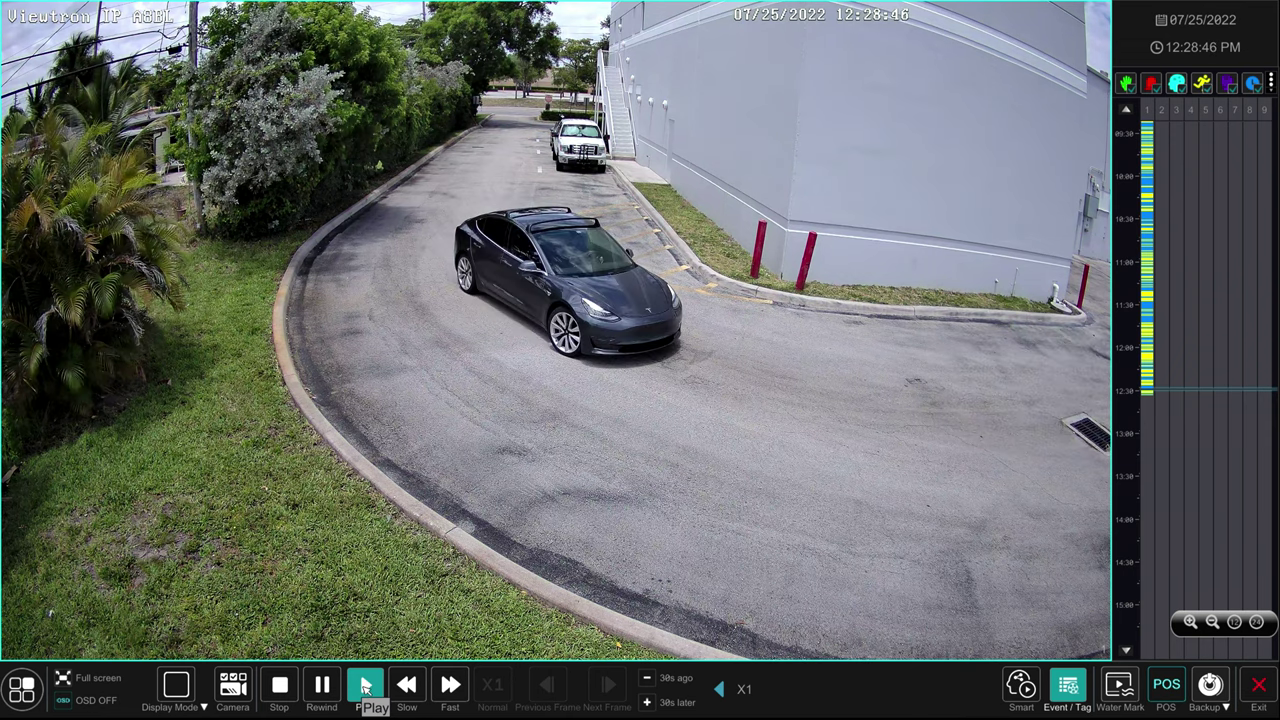
left_click(366, 686)
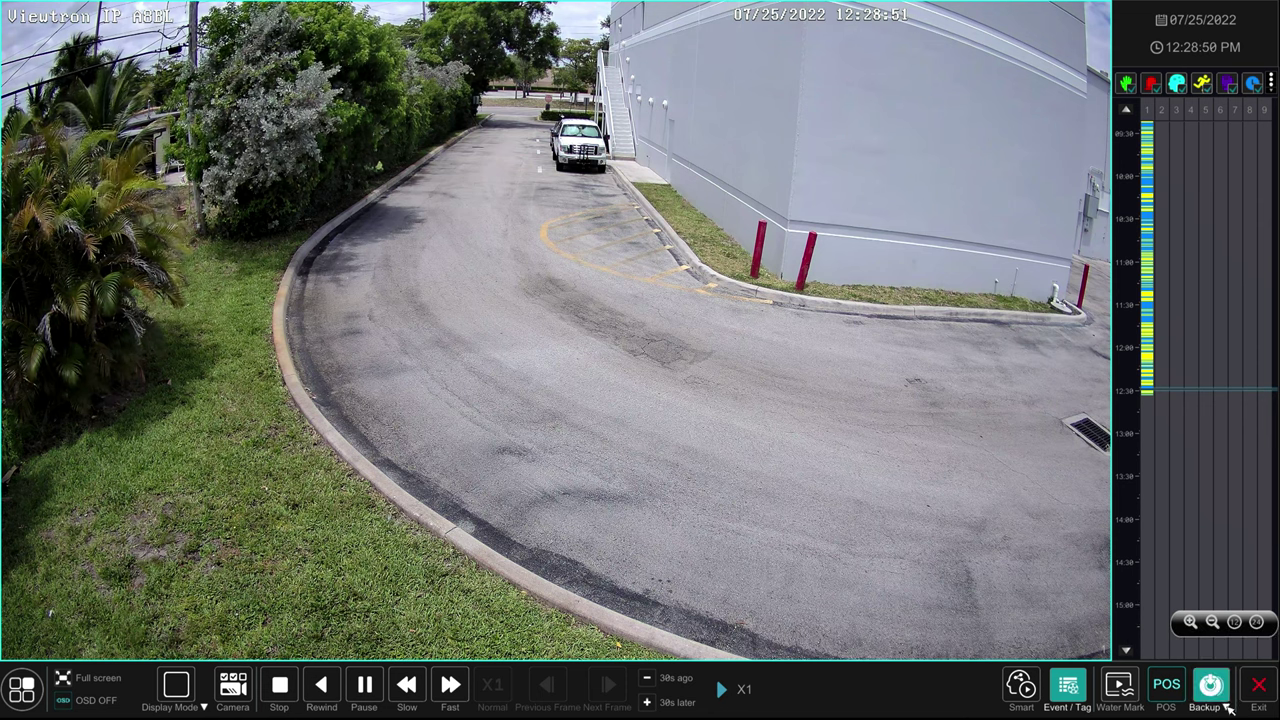
left_click(1259, 688)
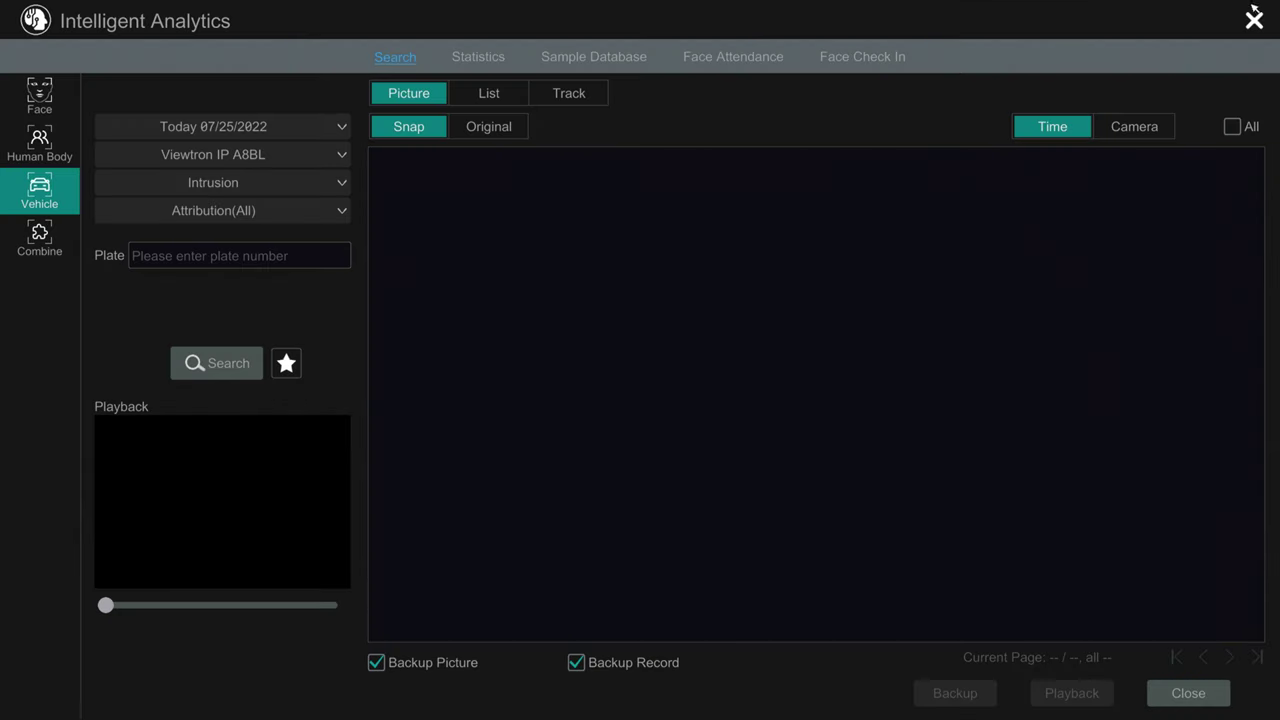
left_click(1255, 20)
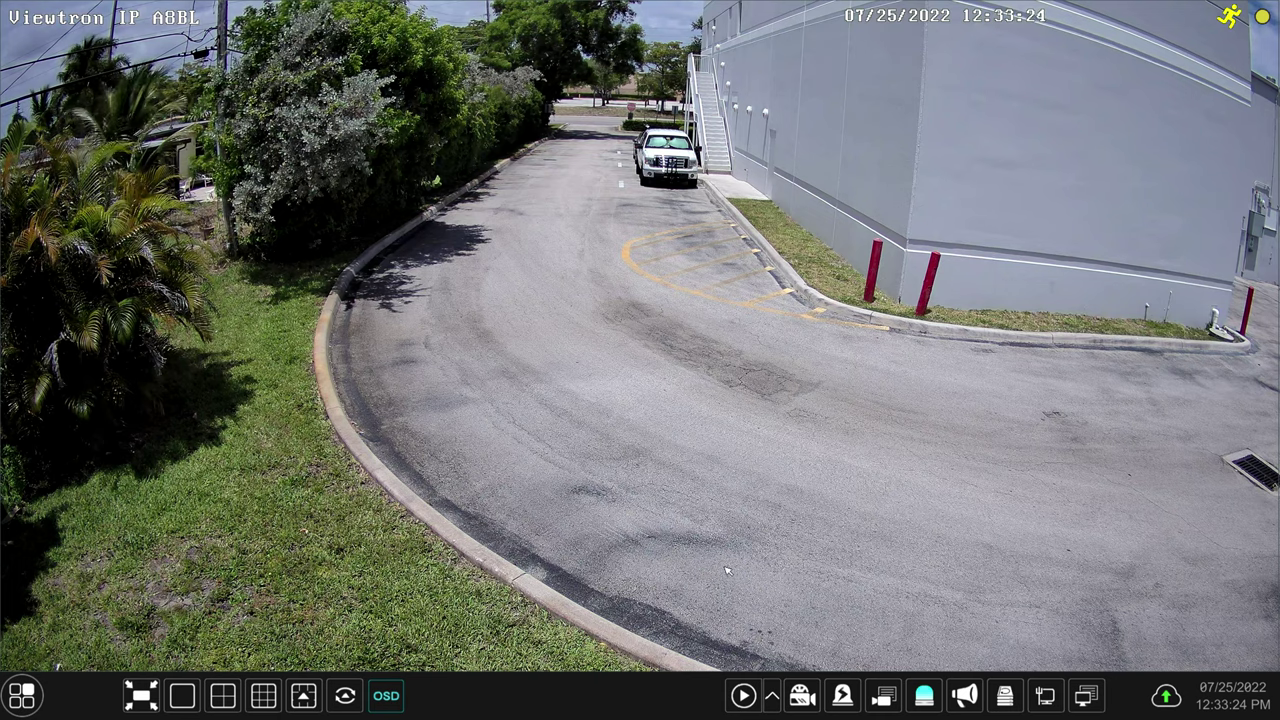